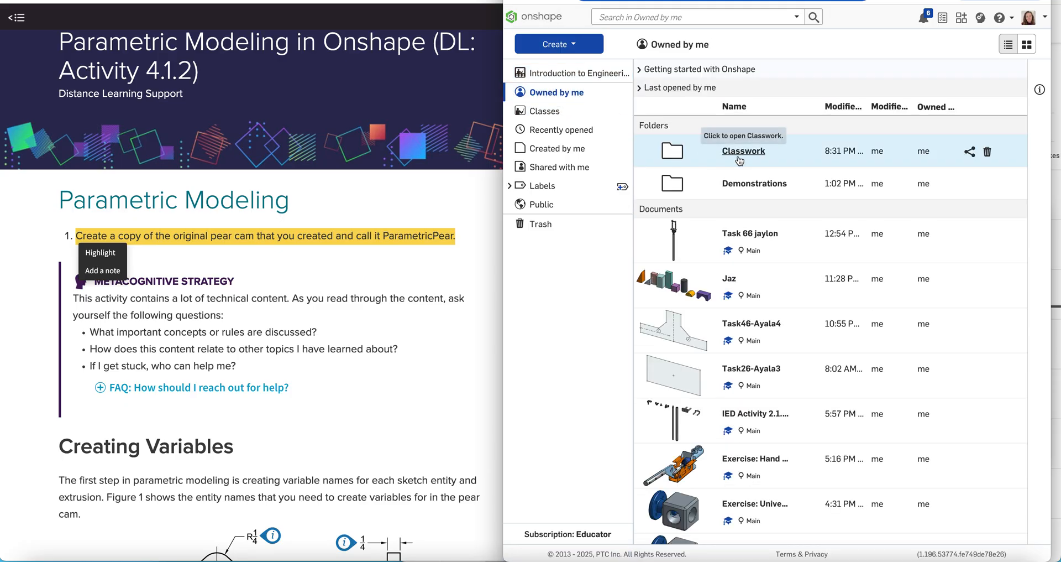
Copy the Task 67: Pear Cam 2 workspace into the Classwork folder as 'Task 68: ParametricPear'.
{"action": "double_click", "coordinate": [739, 155]}
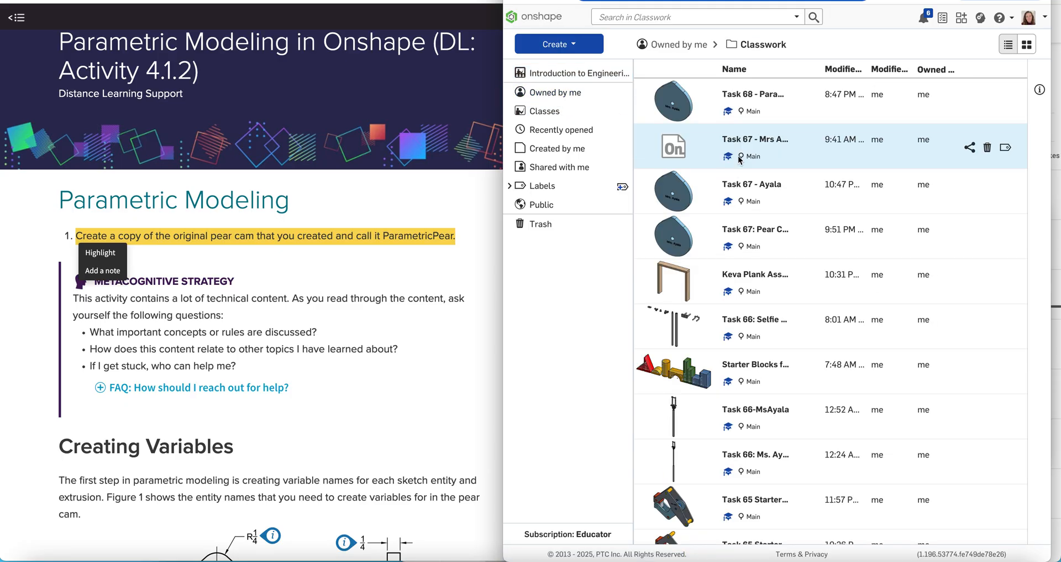
{"action": "left_click", "coordinate": [763, 232]}
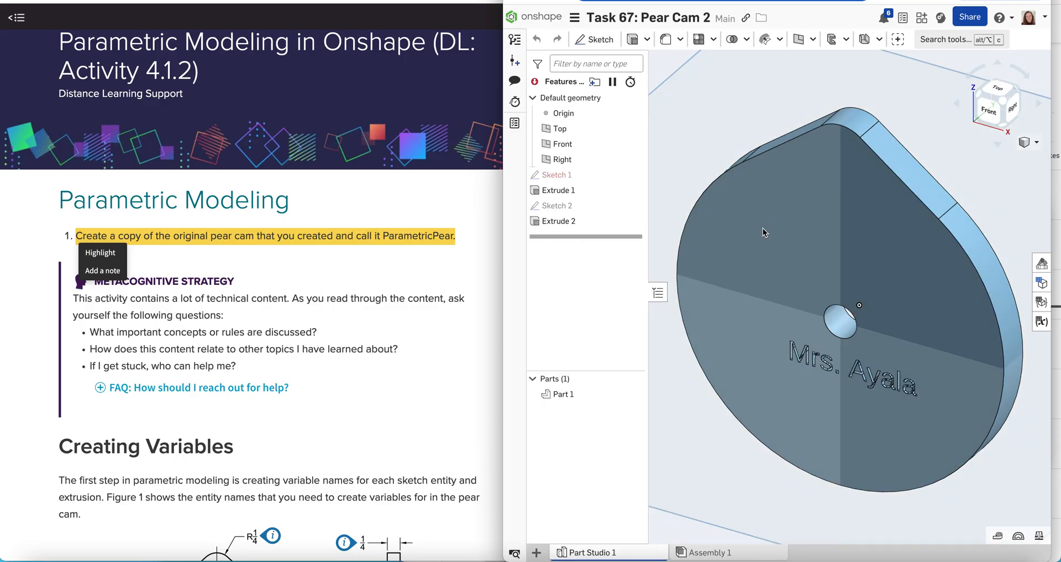
{"action": "left_click", "coordinate": [574, 19]}
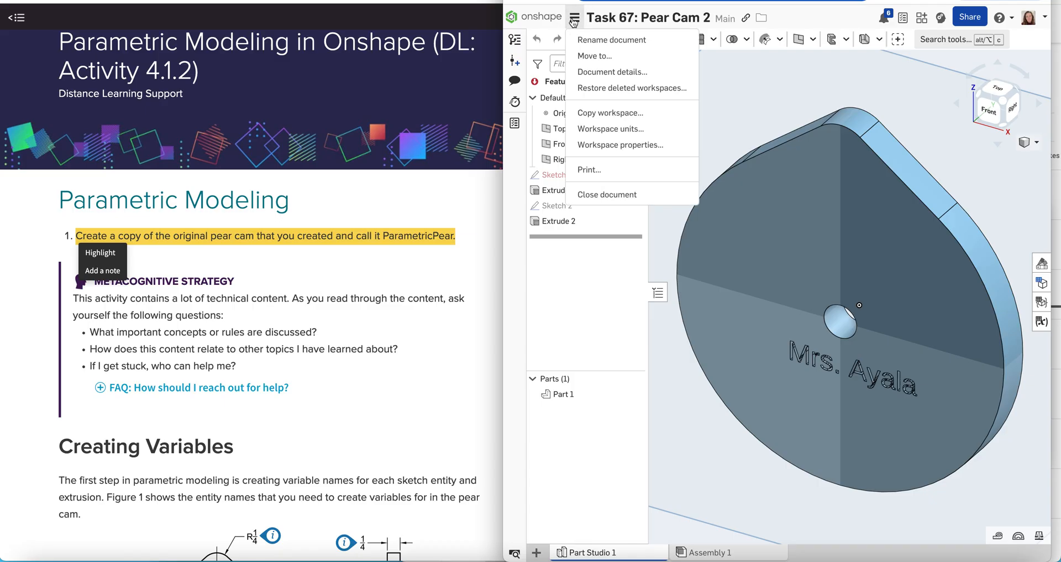
{"action": "left_click", "coordinate": [589, 115]}
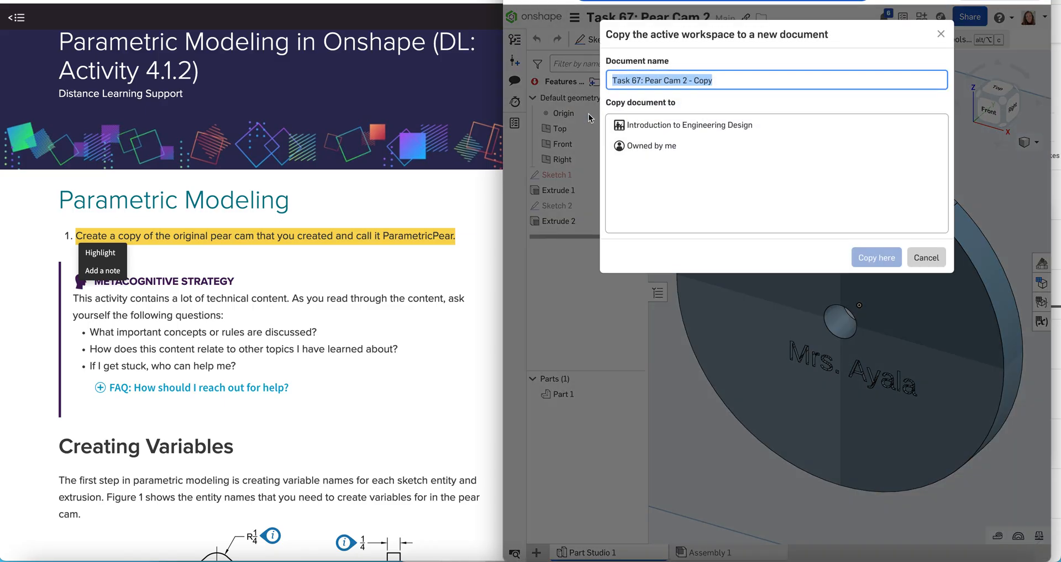
{"action": "left_click", "coordinate": [731, 86]}
{"action": "key", "text": "BackSpace"}
{"action": "key", "text": "BackSpace"}
{"action": "key", "text": "BackSpace"}
{"action": "key", "text": "BackSpace"}
{"action": "key", "text": "BackSpace"}
{"action": "key", "text": "BackSpace"}
{"action": "key", "text": "BackSpace"}
{"action": "key", "text": "BackSpace"}
{"action": "key", "text": "BackSpace"}
{"action": "key", "text": "BackSpace"}
{"action": "key", "text": "BackSpace"}
{"action": "key", "text": "BackSpace"}
{"action": "key", "text": "BackSpace"}
{"action": "key", "text": "BackSpace"}
{"action": "key", "text": "BackSpace"}
{"action": "key", "text": "BackSpace"}
{"action": "key", "text": "BackSpace"}
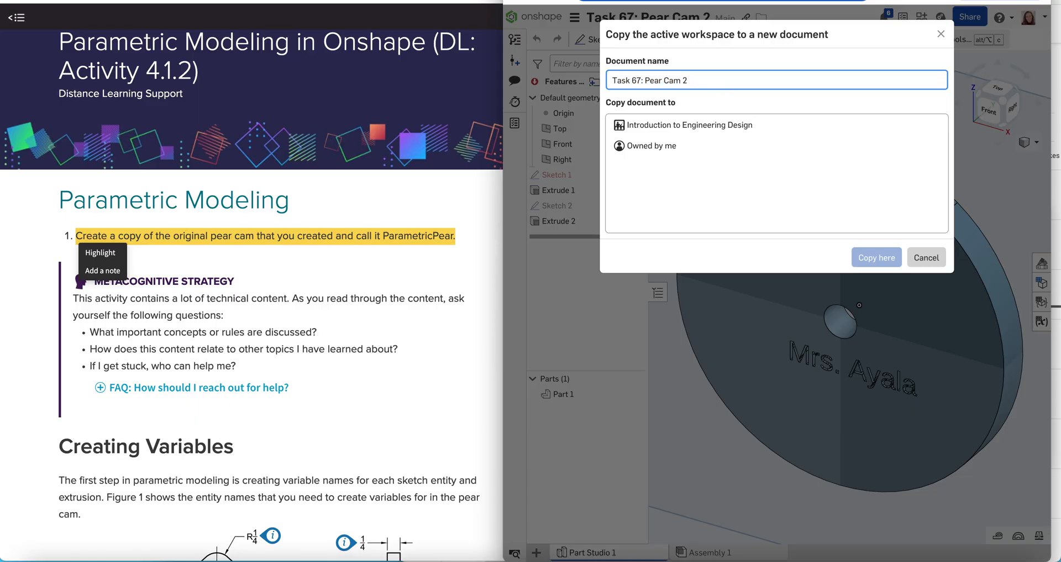
{"action": "type", "text": "8: ParametricPear"}
{"action": "left_click", "coordinate": [692, 151]}
{"action": "double_click", "coordinate": [692, 150]}
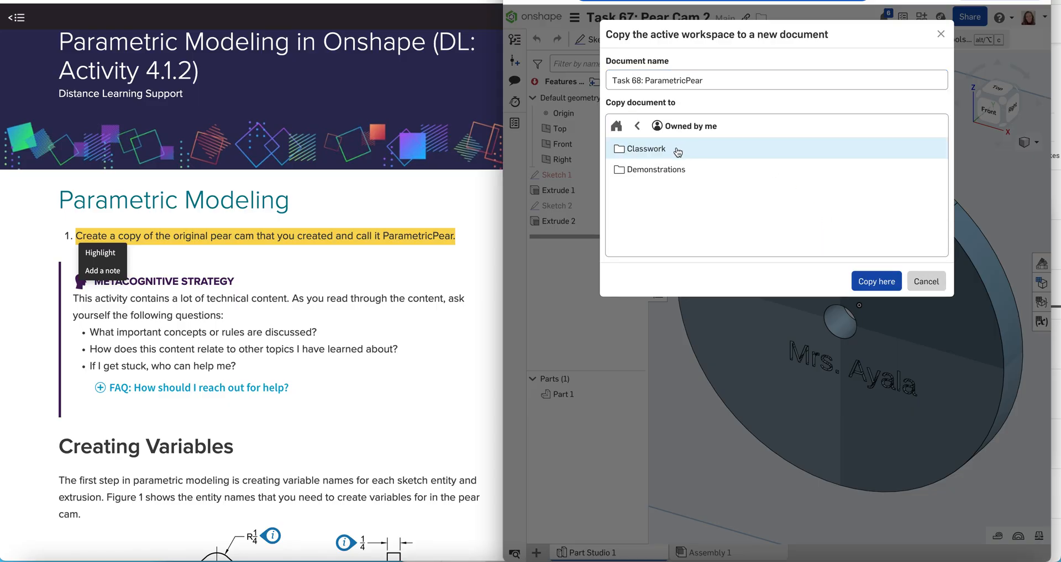
{"action": "double_click", "coordinate": [676, 147]}
{"action": "left_click", "coordinate": [872, 277]}
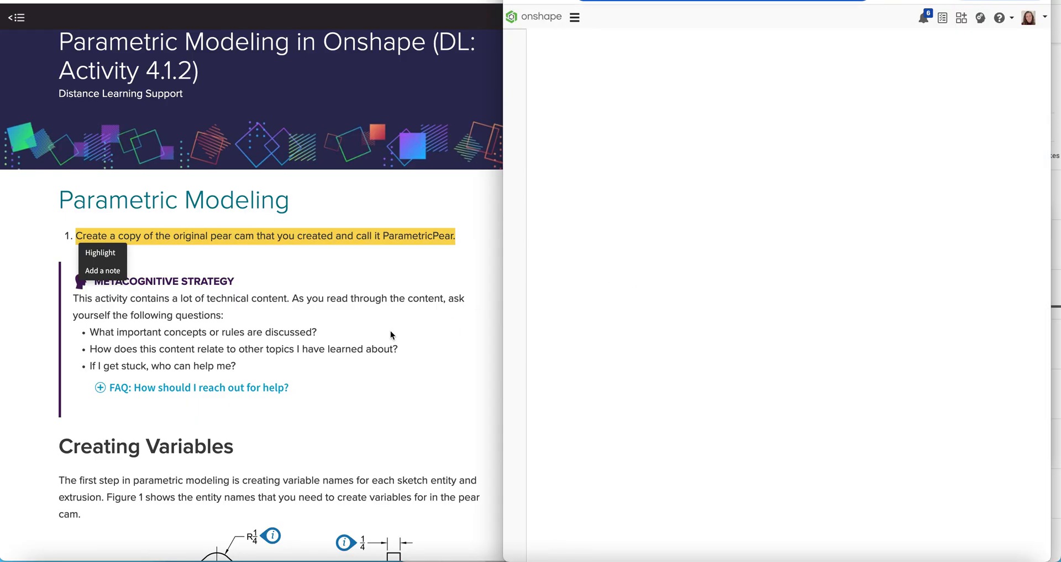
Scroll the lesson down to Figure 1 and step 2 of Creating Variables.
{"action": "left_click", "coordinate": [319, 357]}
{"action": "scroll", "coordinate": [319, 357], "scroll_direction": "down", "scroll_amount": 5}
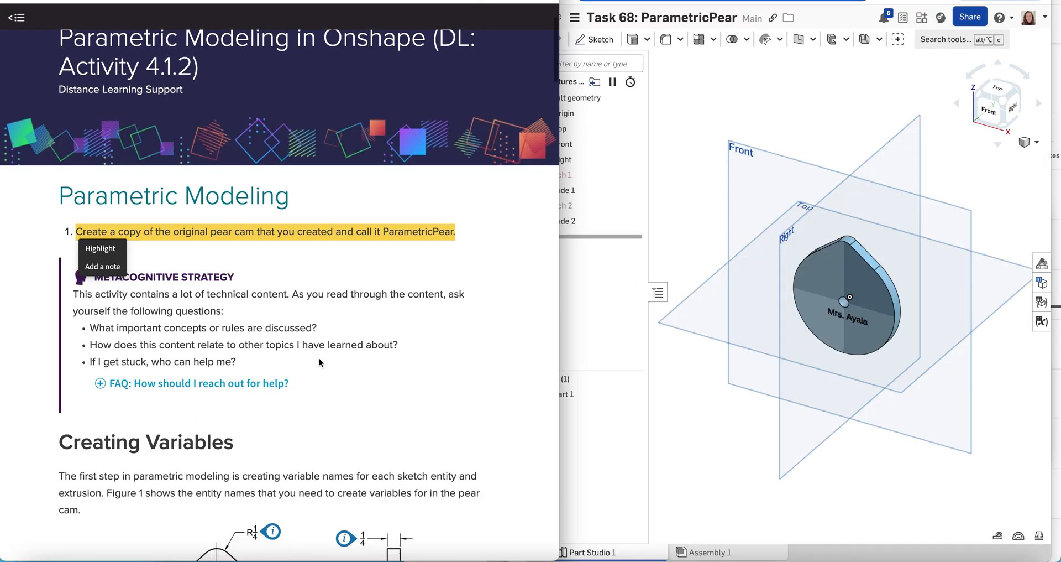
{"action": "scroll", "coordinate": [320, 357], "scroll_direction": "down", "scroll_amount": 6}
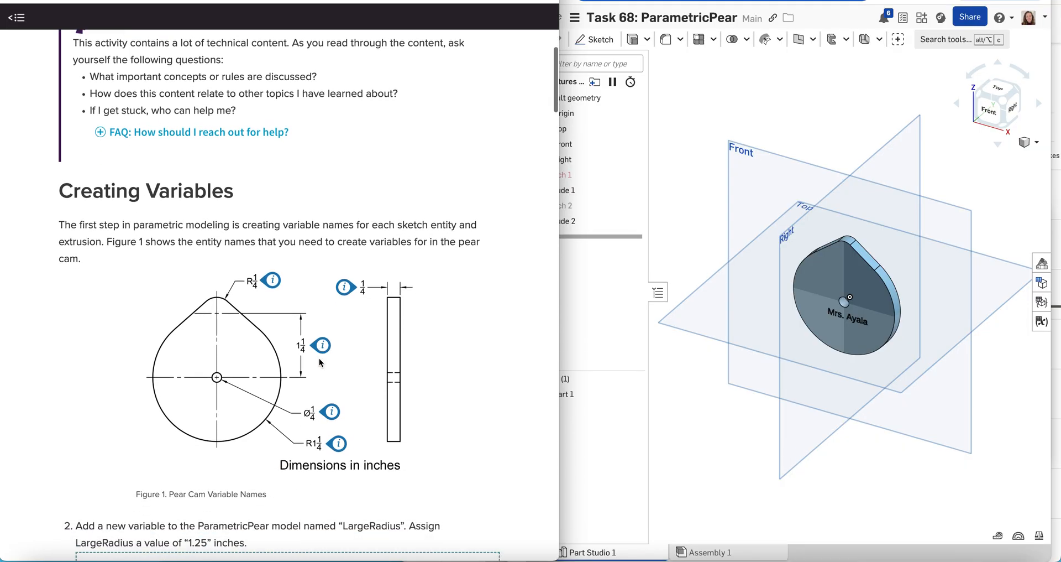
{"action": "scroll", "coordinate": [320, 361], "scroll_direction": "down", "scroll_amount": 1}
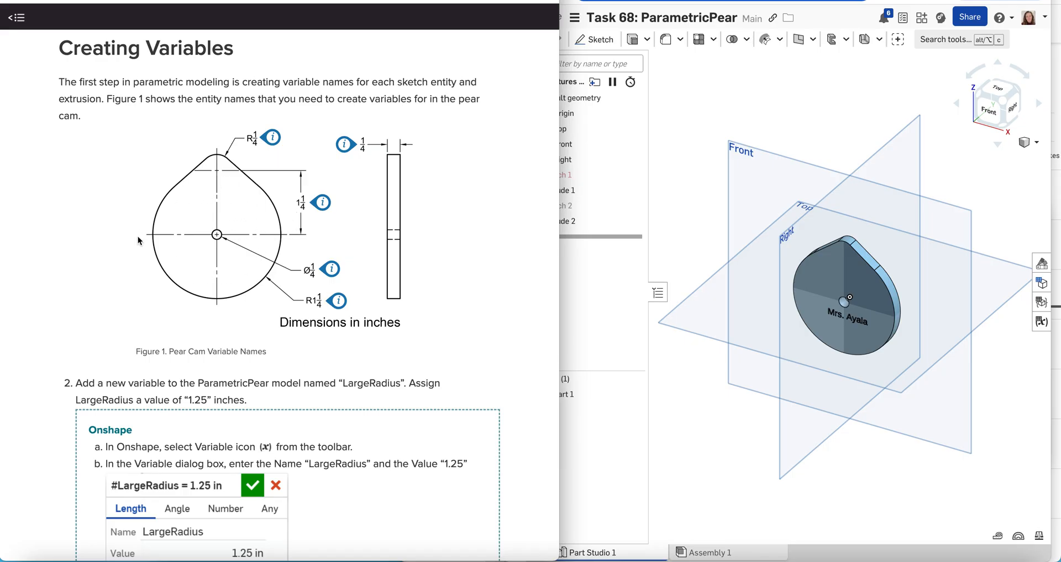
{"action": "left_click", "coordinate": [339, 299]}
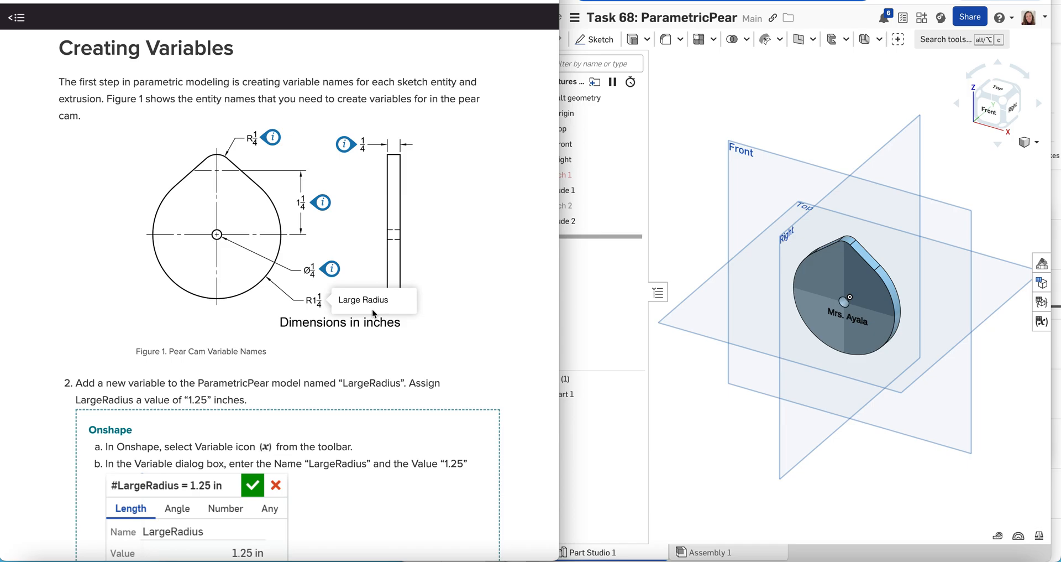
{"action": "mouse_move", "coordinate": [331, 269]}
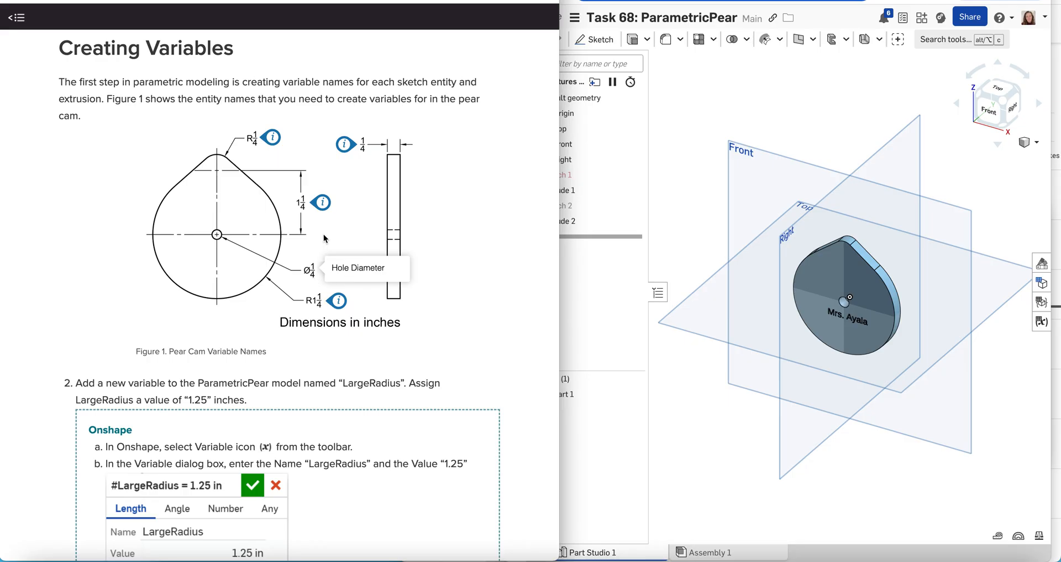
{"action": "left_click", "coordinate": [314, 206]}
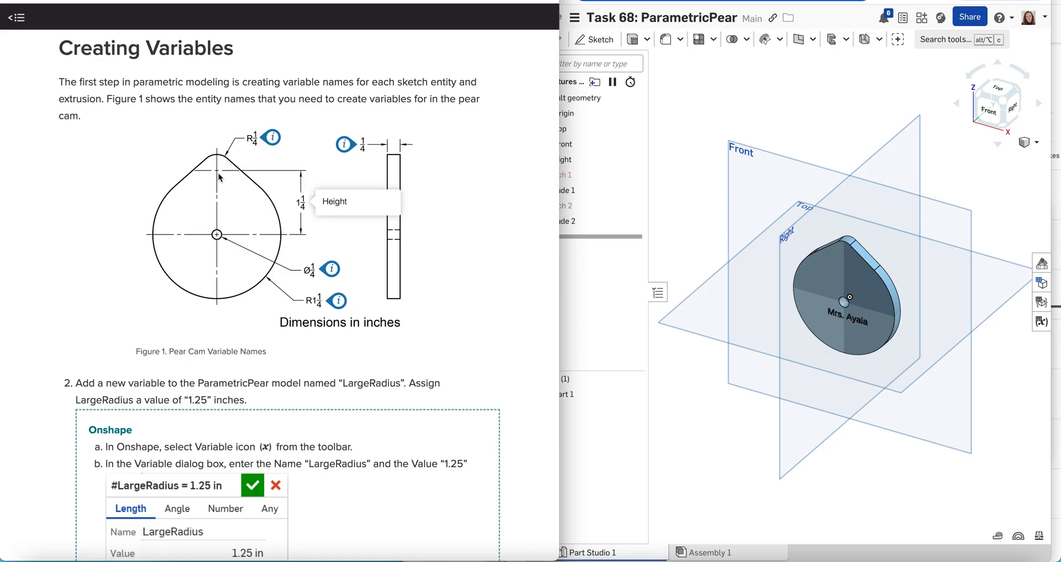
{"action": "left_click", "coordinate": [303, 151]}
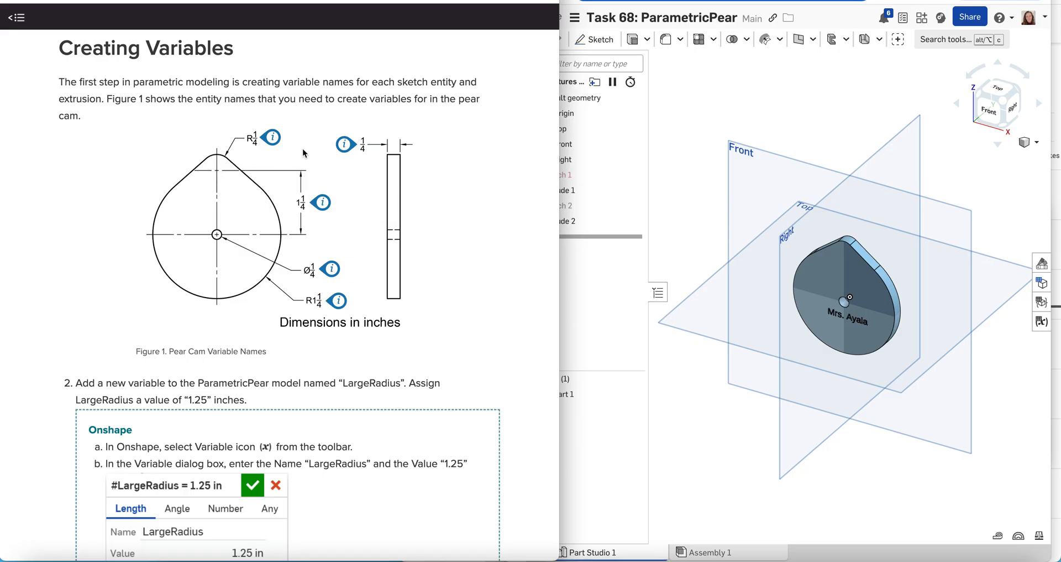
{"action": "left_click", "coordinate": [274, 137]}
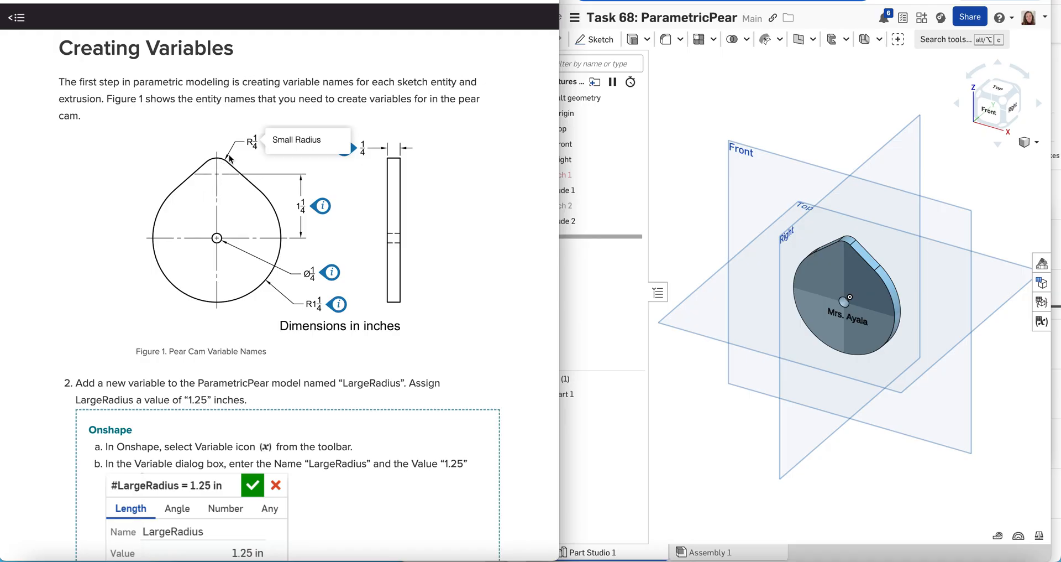
{"action": "left_click", "coordinate": [371, 190]}
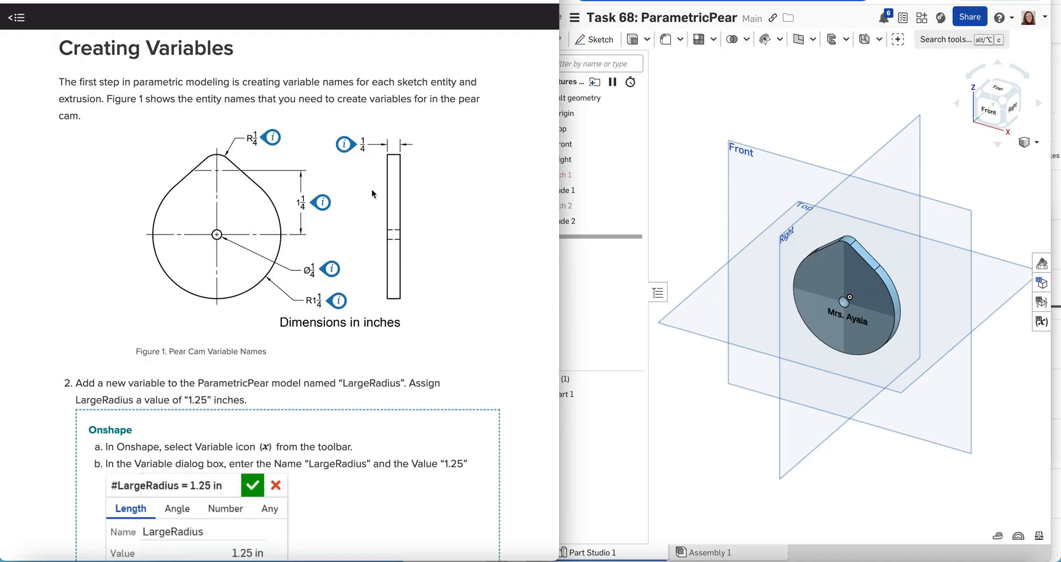
{"action": "left_click", "coordinate": [346, 147]}
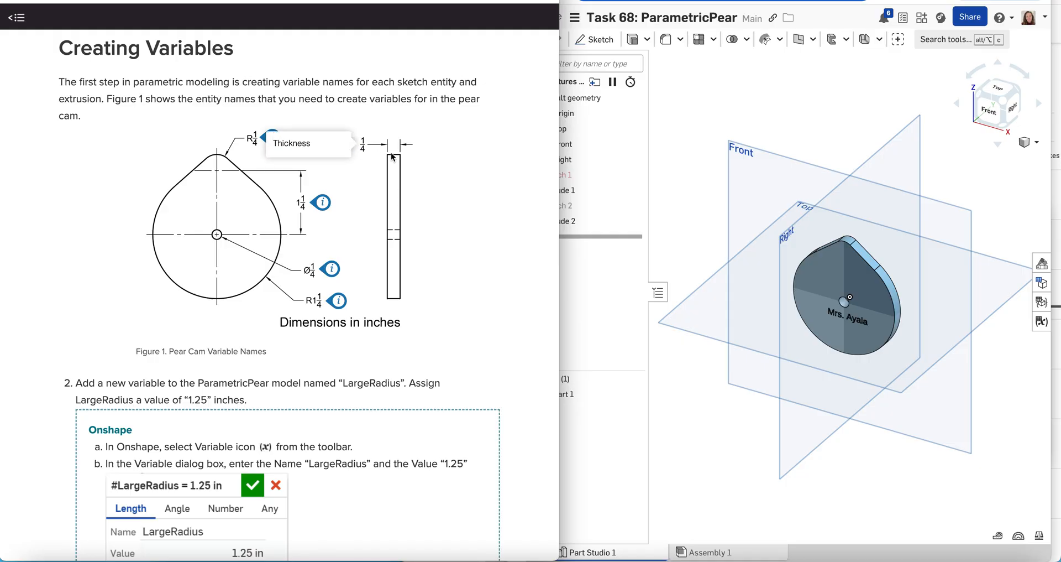
{"action": "left_click", "coordinate": [357, 179]}
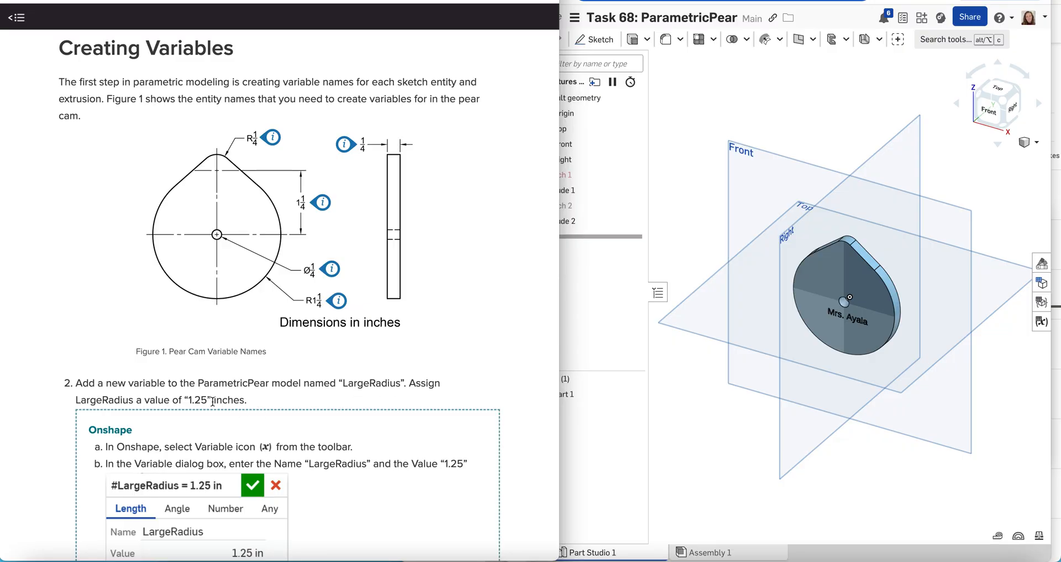
{"action": "mouse_move", "coordinate": [209, 401]}
{"action": "left_mouse_down"}
{"action": "mouse_move", "coordinate": [188, 400]}
{"action": "mouse_move", "coordinate": [209, 400]}
{"action": "left_mouse_up"}
{"action": "left_click", "coordinate": [189, 401]}
{"action": "left_click", "coordinate": [280, 400]}
Scroll the lesson to steps 2–5 and widen the ParametricPear window leftward over it.
{"action": "scroll", "coordinate": [279, 400], "scroll_direction": "down", "scroll_amount": 3}
{"action": "scroll", "coordinate": [280, 402], "scroll_direction": "down", "scroll_amount": 5}
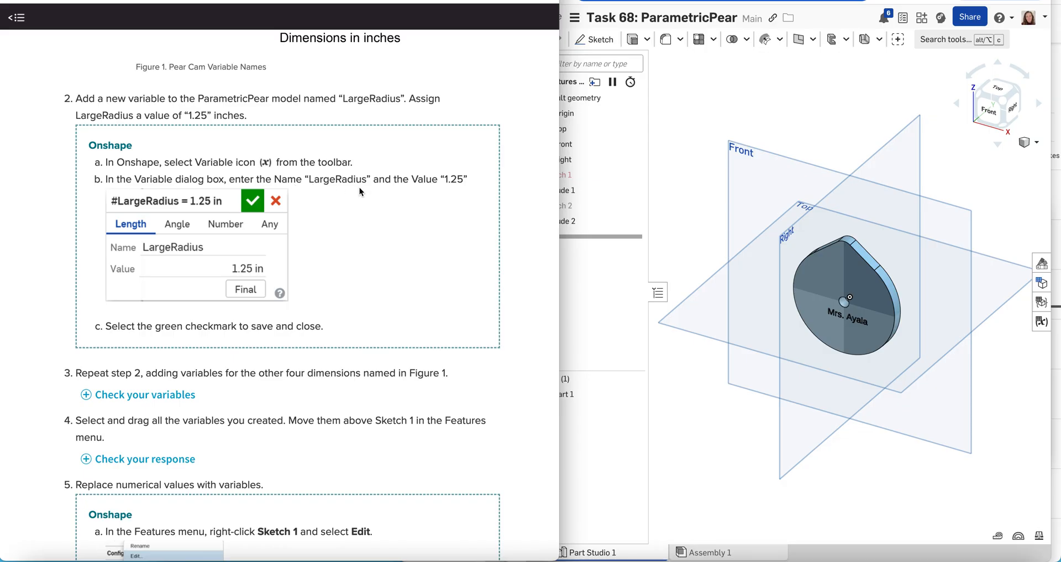
{"action": "left_click_drag", "start_coordinate": [446, 180], "coordinate": [464, 180]}
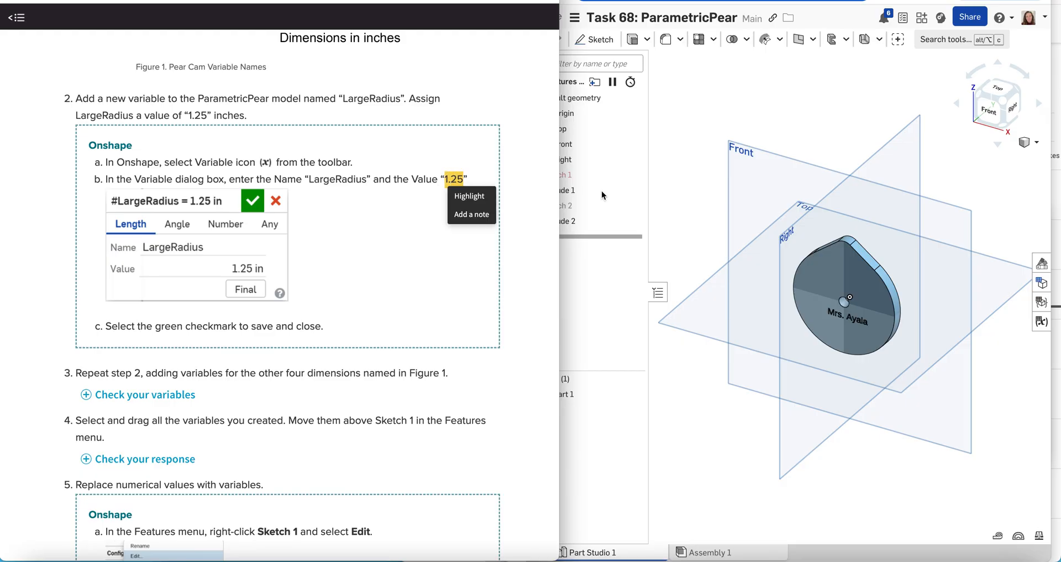
{"action": "left_click", "coordinate": [671, 187]}
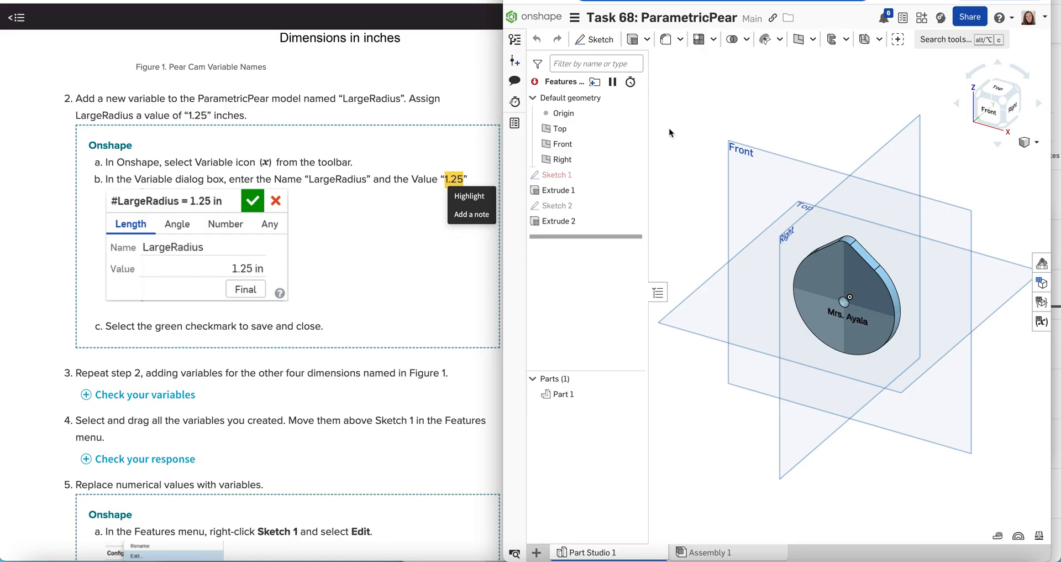
{"action": "left_click_drag", "start_coordinate": [505, 147], "coordinate": [141, 105]}
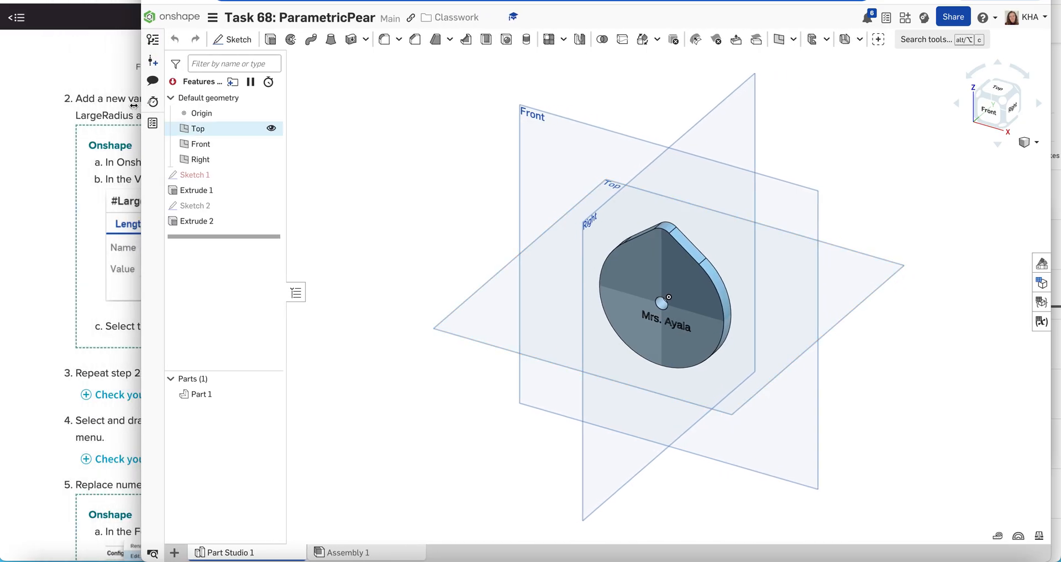
Add a new unnamed length variable after Extrude 2 with the Variable (x) tool.
{"action": "left_click", "coordinate": [54, 133]}
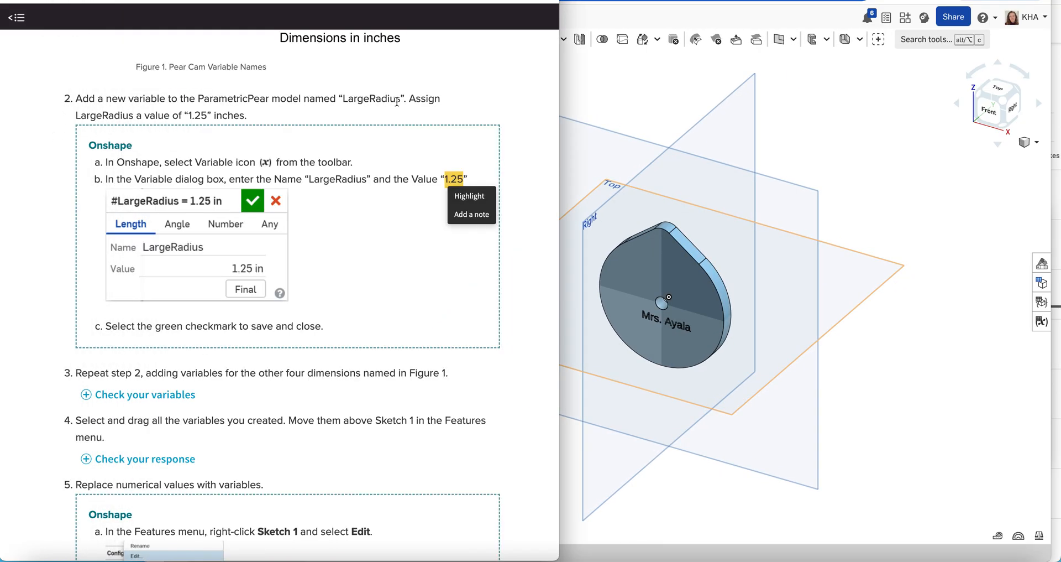
{"action": "left_click", "coordinate": [593, 85]}
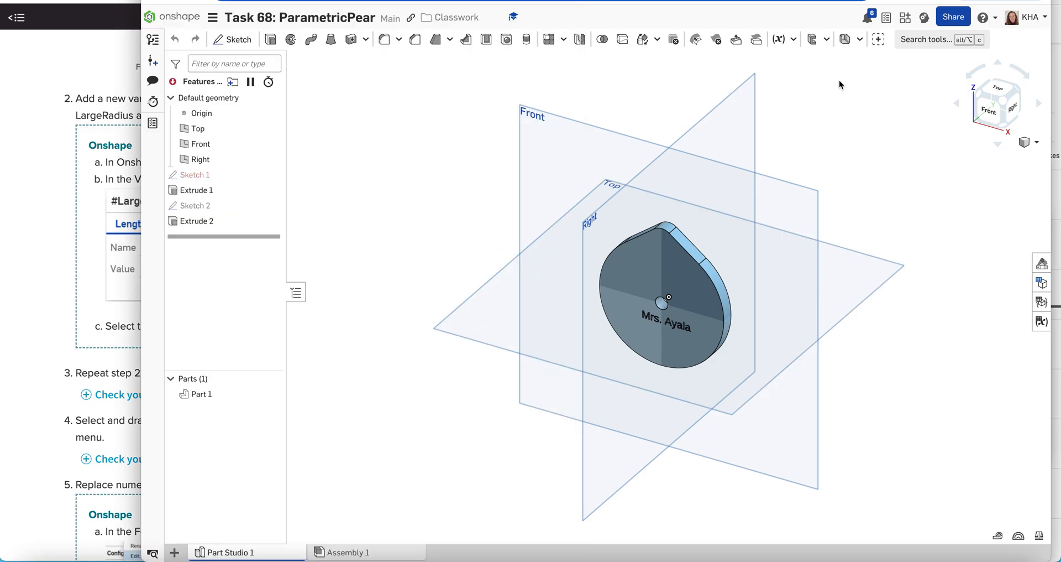
{"action": "left_click", "coordinate": [794, 40]}
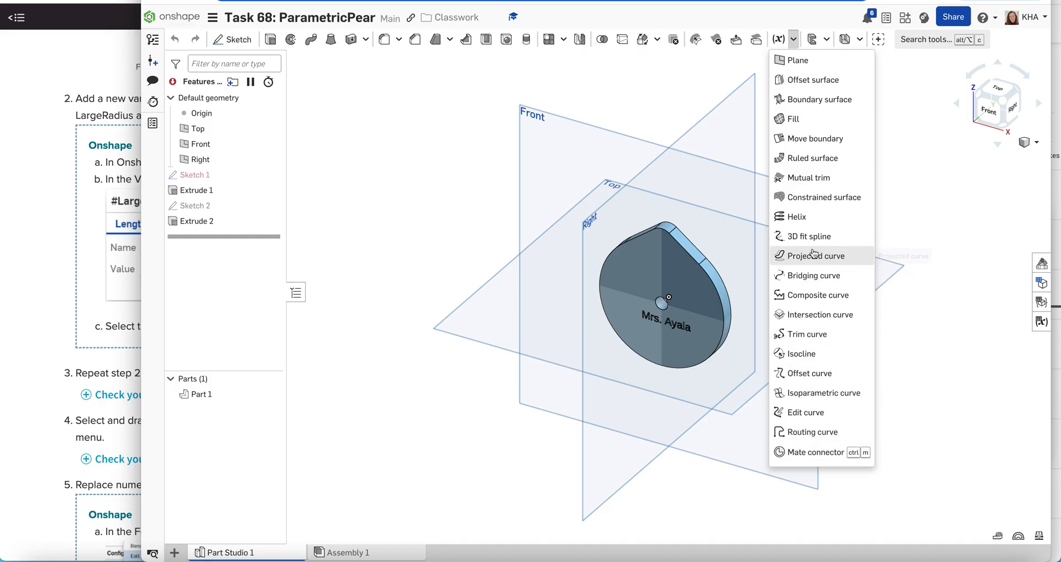
{"action": "left_click", "coordinate": [795, 41]}
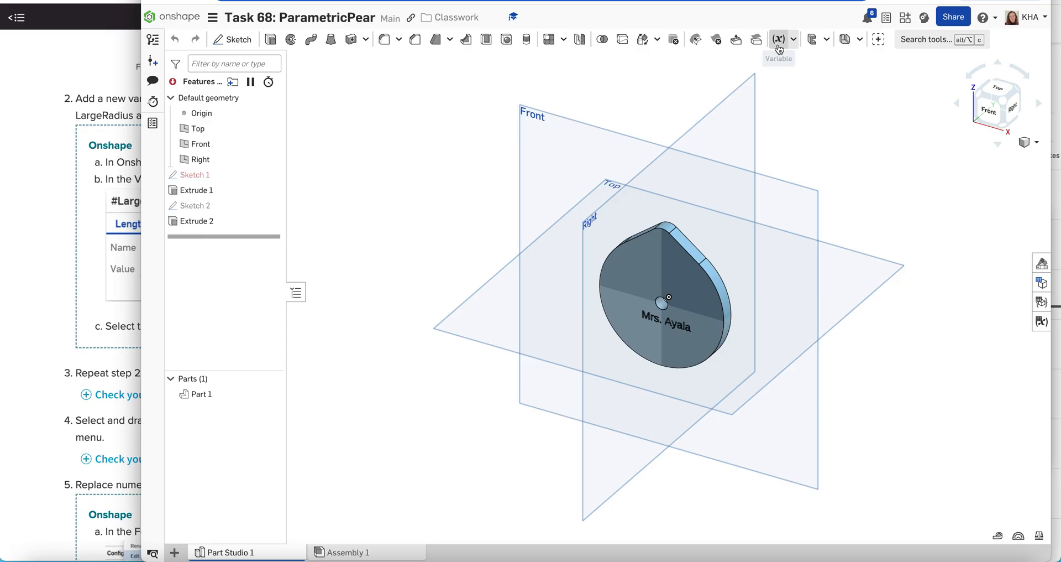
{"action": "left_click", "coordinate": [779, 40]}
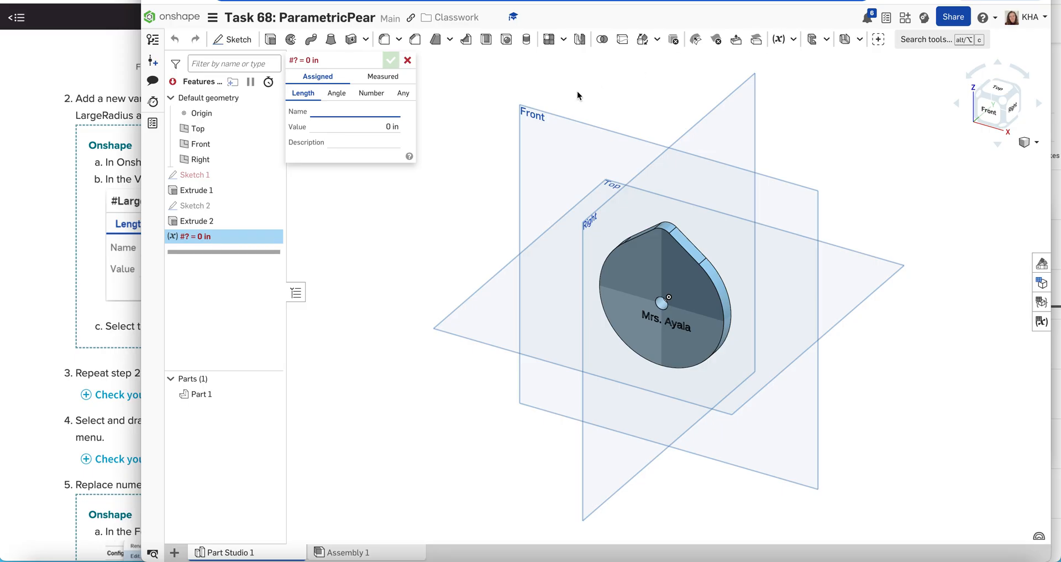
Name the new variable LargeDiameter with a value of 2.5 in.
{"action": "type", "text": "Lar"}
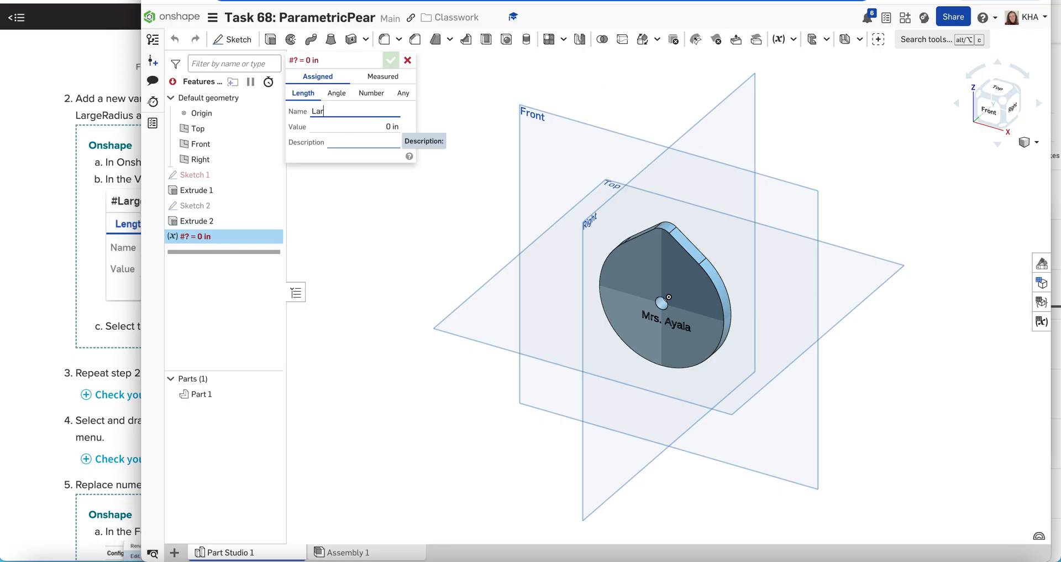
{"action": "type", "text": "geDiameter"}
{"action": "left_click", "coordinate": [353, 125]}
{"action": "type", "text": "2.5"}
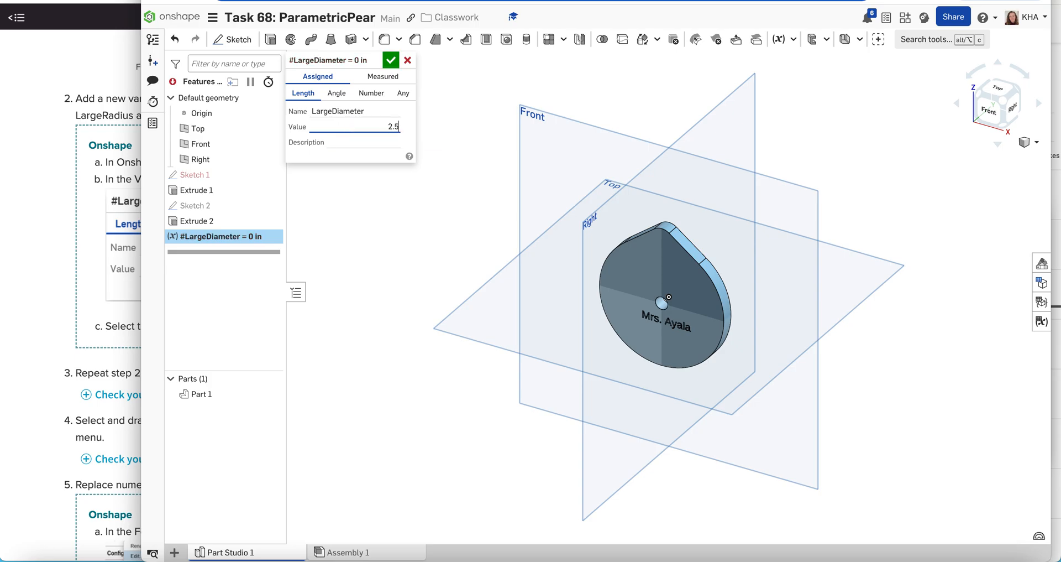
{"action": "left_click", "coordinate": [406, 134]}
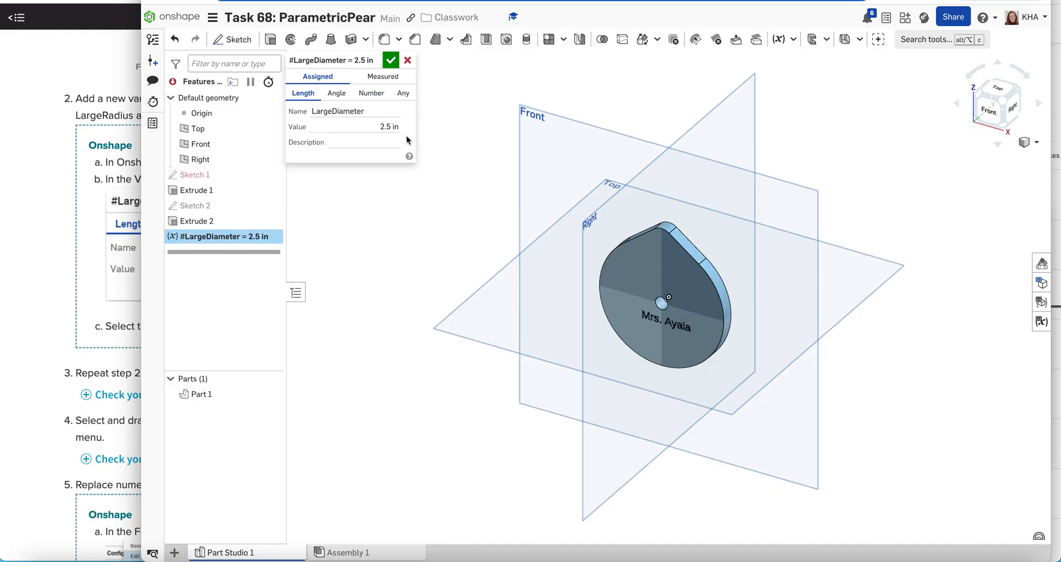
{"action": "left_click", "coordinate": [390, 60]}
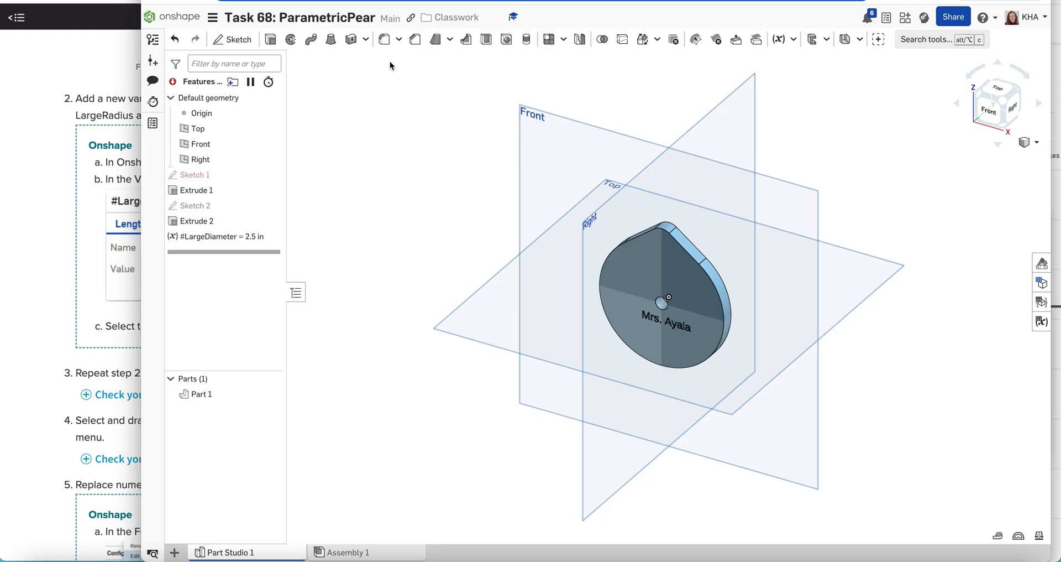
Create a second variable, Small Diameter, set to 0.5 in.
{"action": "left_click", "coordinate": [779, 40]}
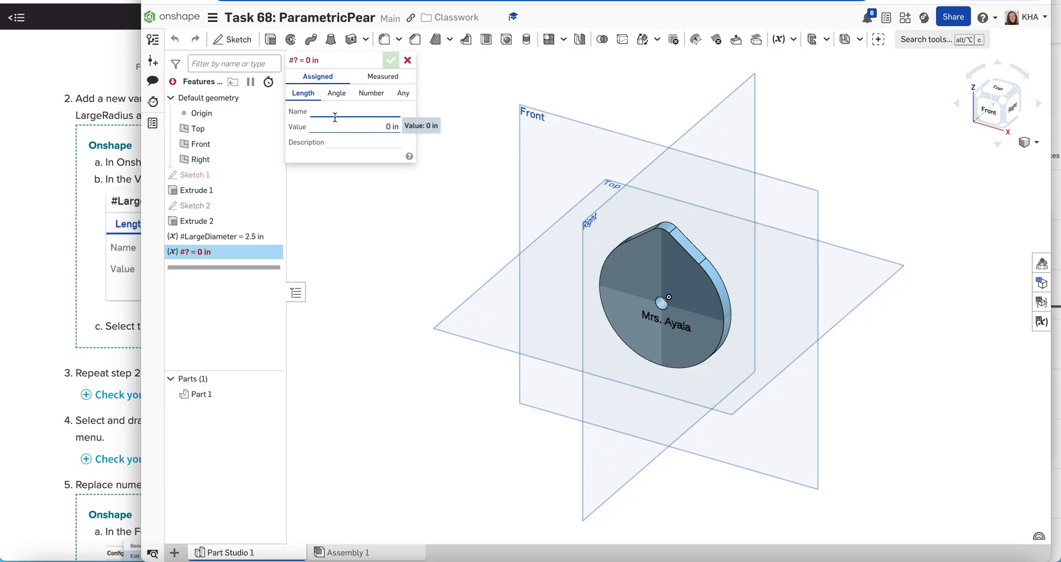
{"action": "type", "text": "Small Diameter"}
{"action": "key", "text": "Tab"}
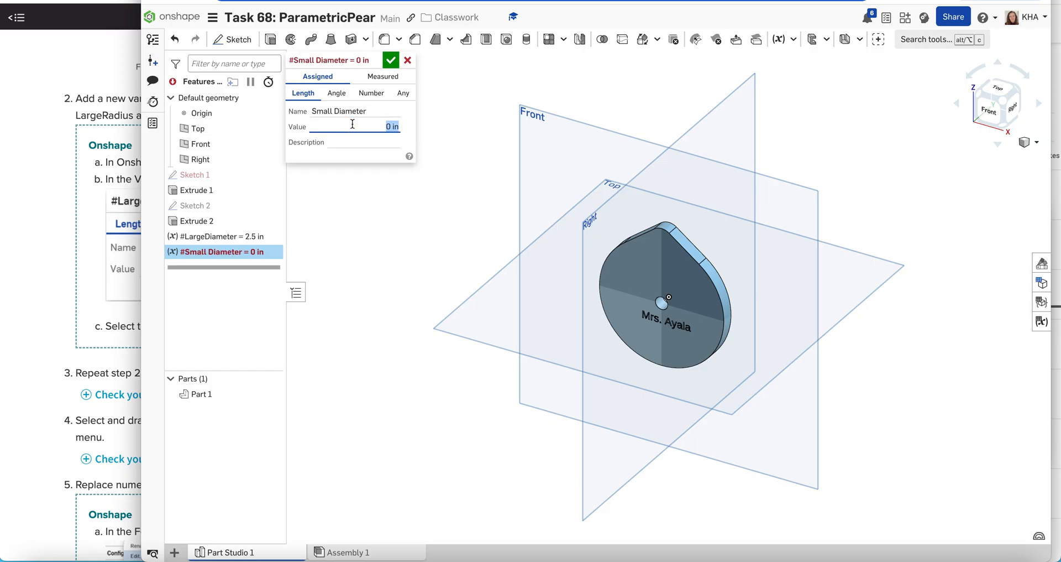
{"action": "type", "text": "0.5"}
{"action": "left_click", "coordinate": [410, 122]}
{"action": "left_click", "coordinate": [391, 60]}
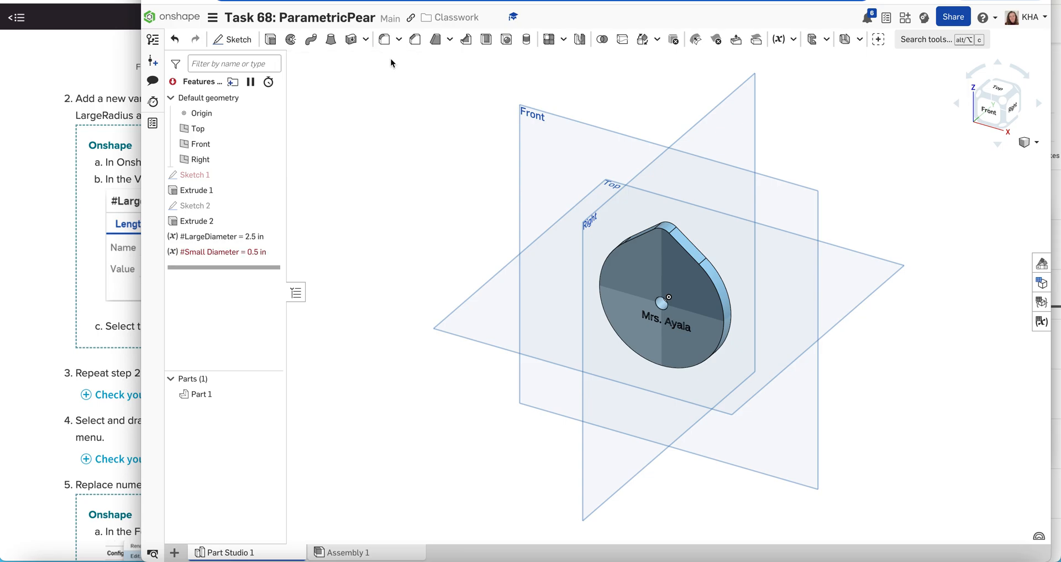
Create a Height variable set to 1.25 in.
{"action": "left_click", "coordinate": [781, 46]}
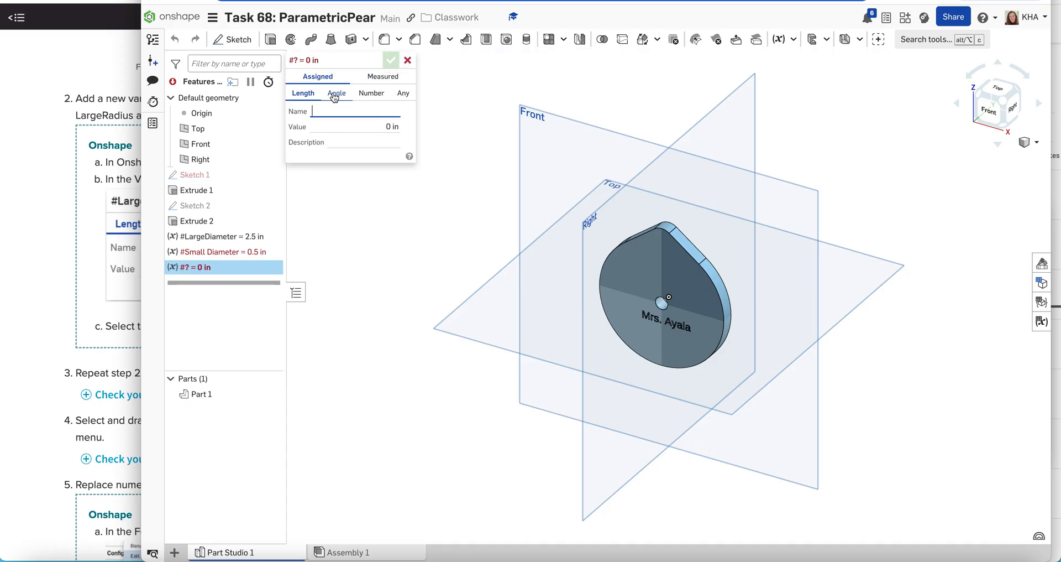
{"action": "type", "text": "Height"}
{"action": "left_click", "coordinate": [348, 125]}
{"action": "type", "text": "1.25"}
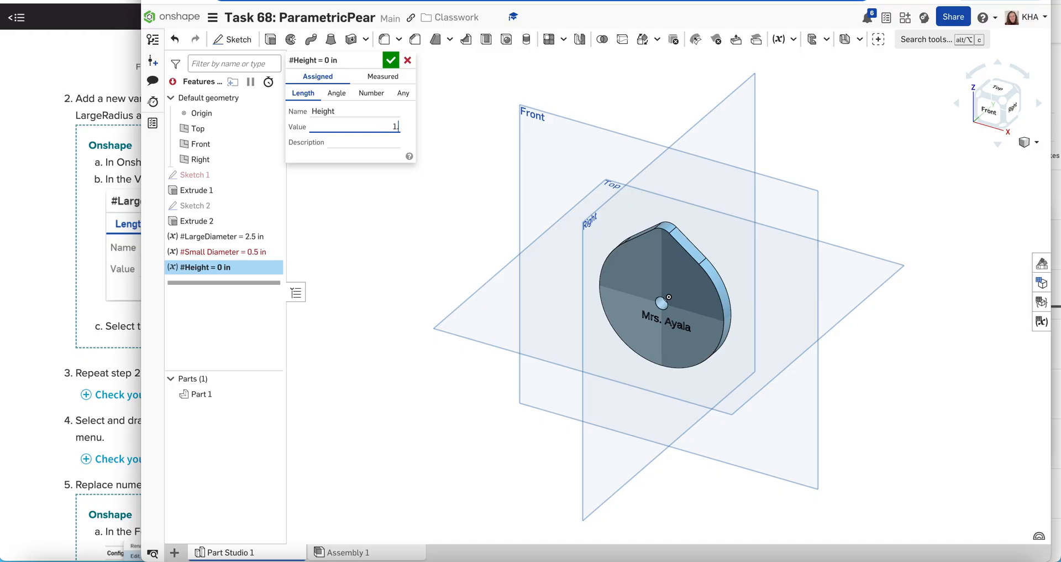
{"action": "left_click", "coordinate": [390, 60]}
Rename the Small Diameter variable to SmallDiameter without the space.
{"action": "mouse_move", "coordinate": [228, 256]}
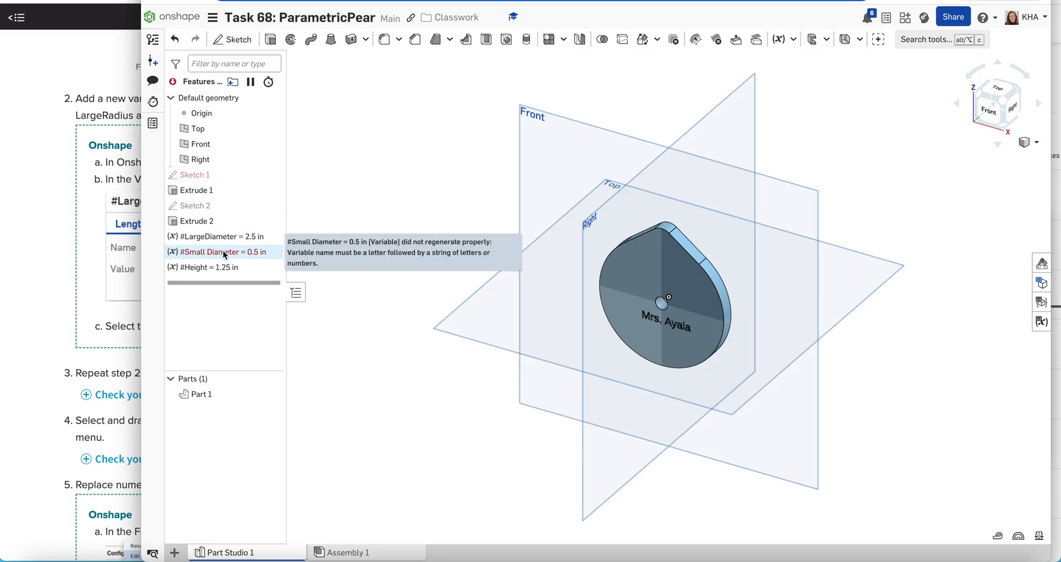
{"action": "double_click", "coordinate": [225, 252]}
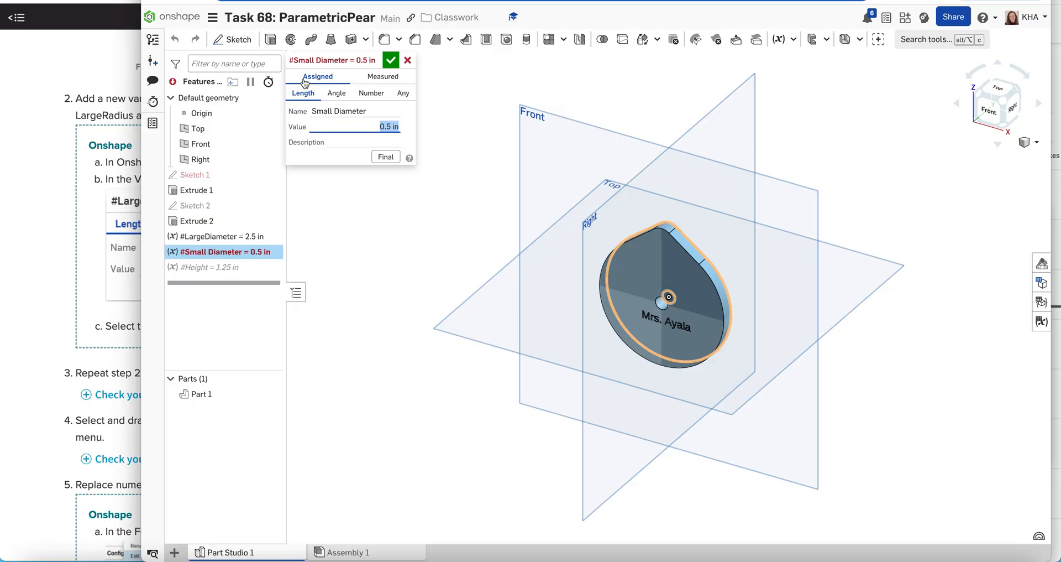
{"action": "triple_click", "coordinate": [336, 111]}
{"action": "left_click", "coordinate": [336, 111]}
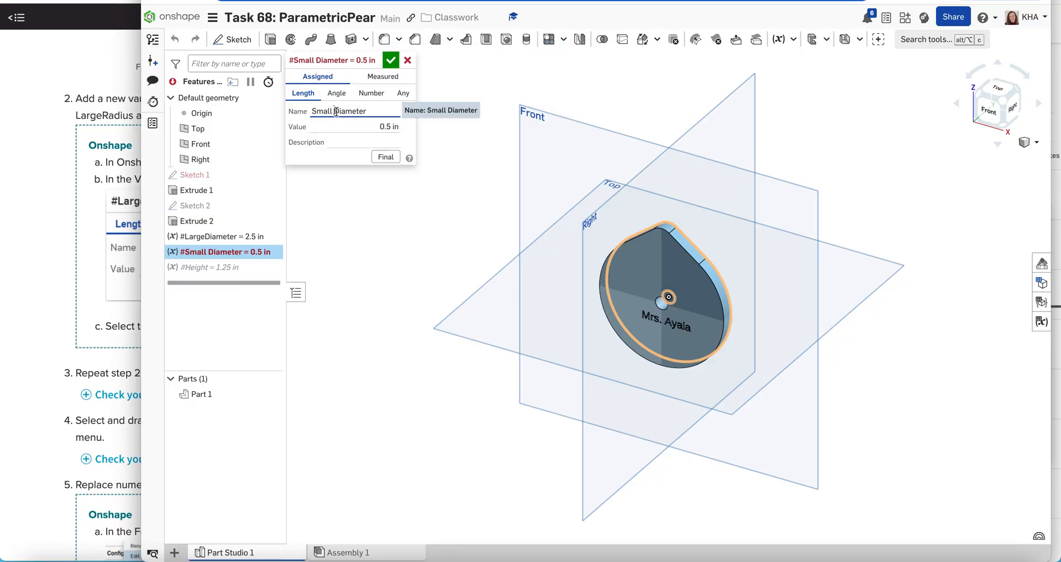
{"action": "key", "text": "BackSpace"}
{"action": "left_click", "coordinate": [389, 61]}
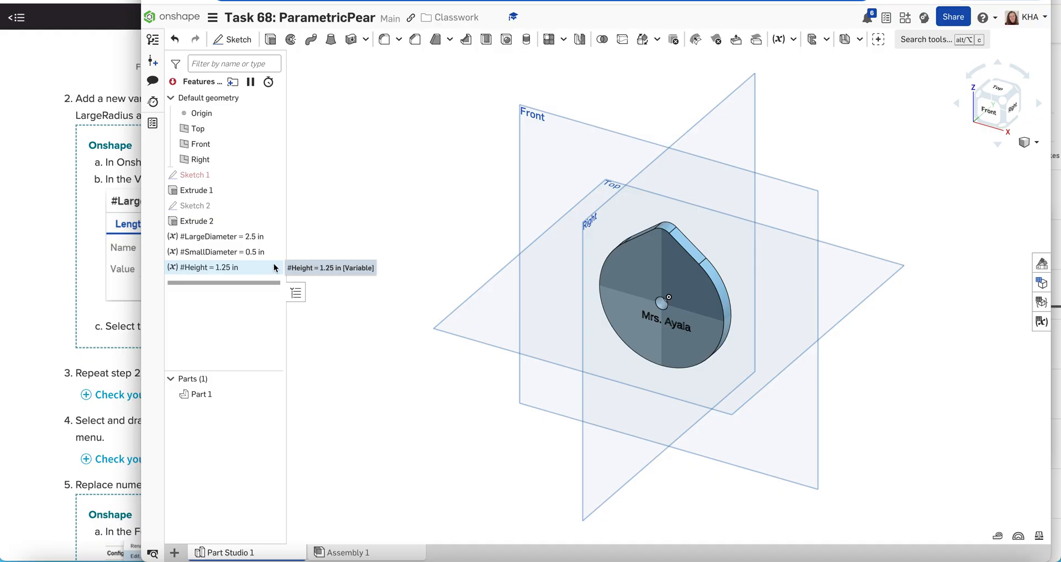
Create a HoleDiameter variable set to 0.25 in.
{"action": "left_click", "coordinate": [780, 43]}
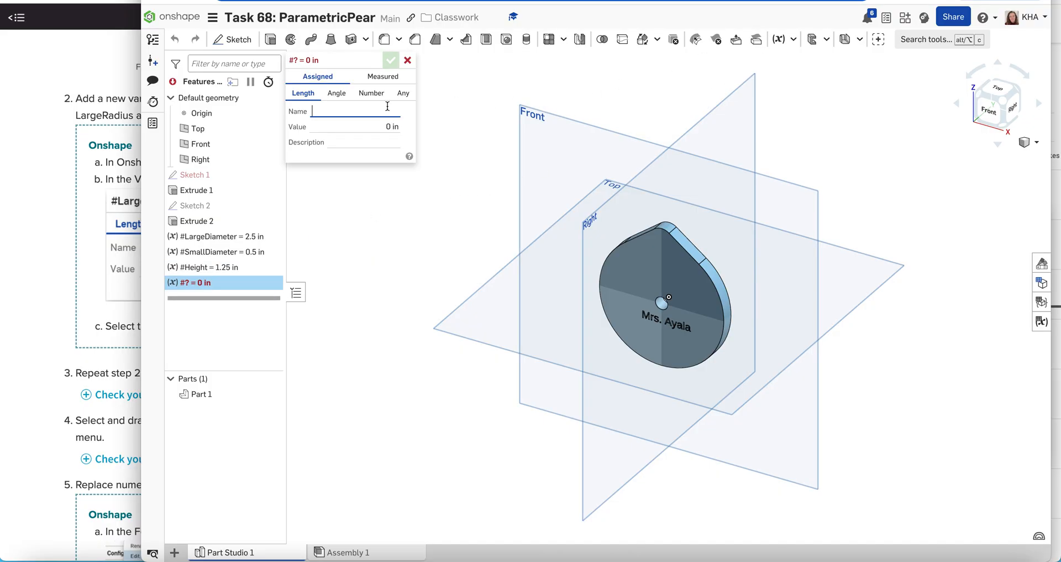
{"action": "type", "text": "Hole"}
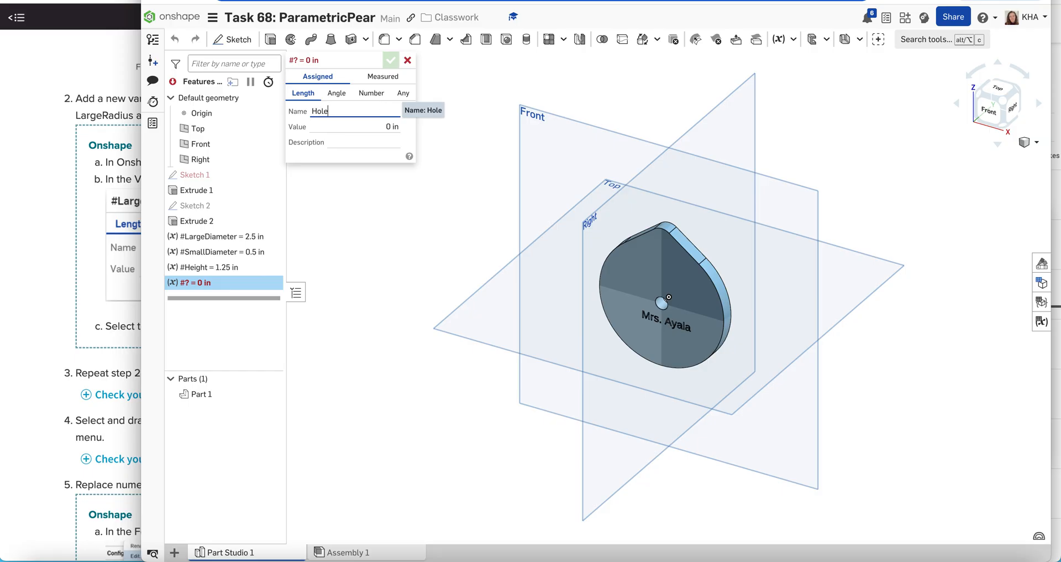
{"action": "type", "text": "Diameter"}
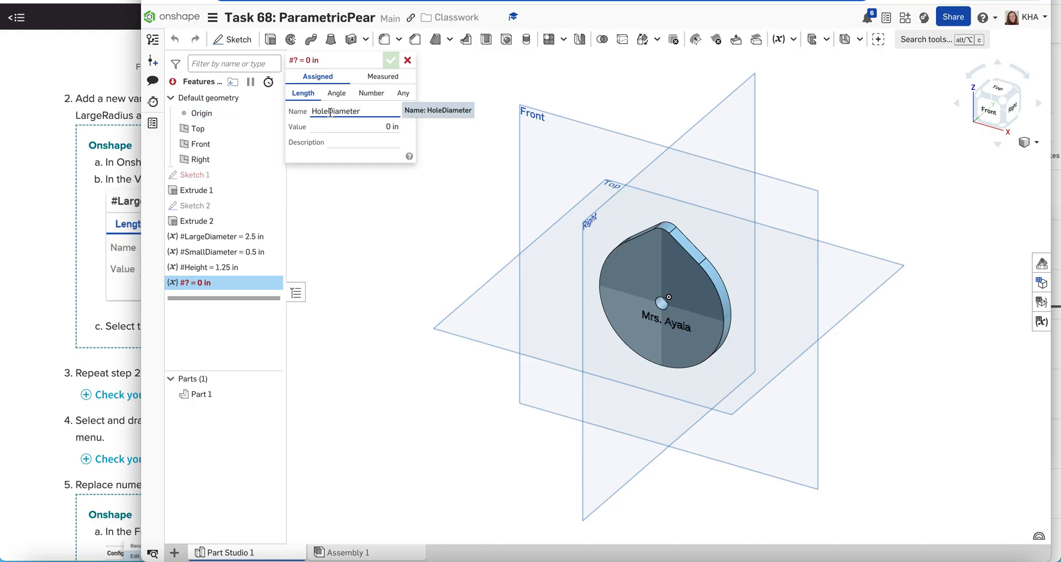
{"action": "left_click", "coordinate": [379, 129]}
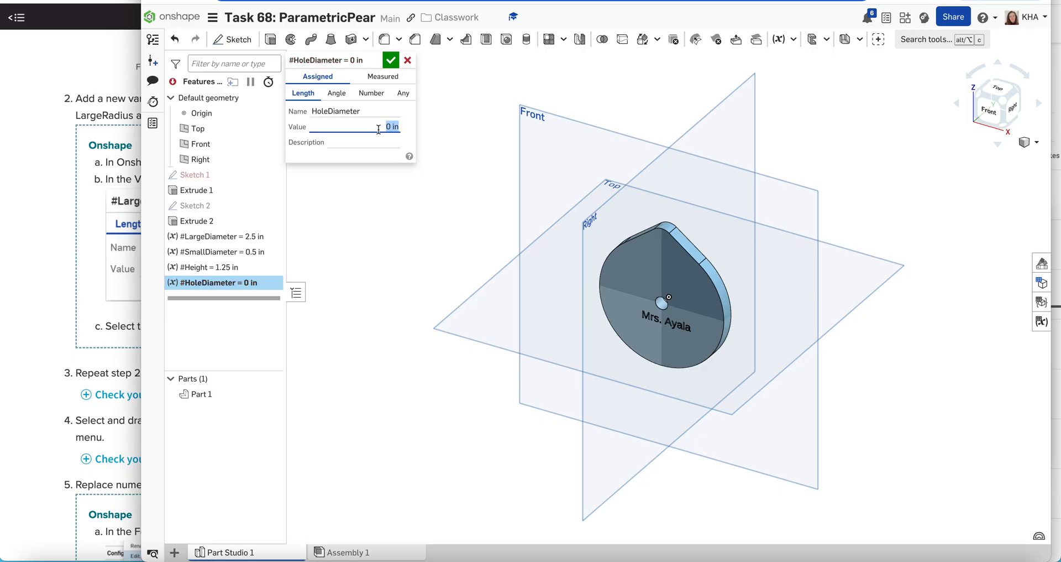
{"action": "key", "text": "BackSpace"}
{"action": "type", "text": ".25"}
{"action": "left_click", "coordinate": [410, 119]}
{"action": "left_click", "coordinate": [390, 61]}
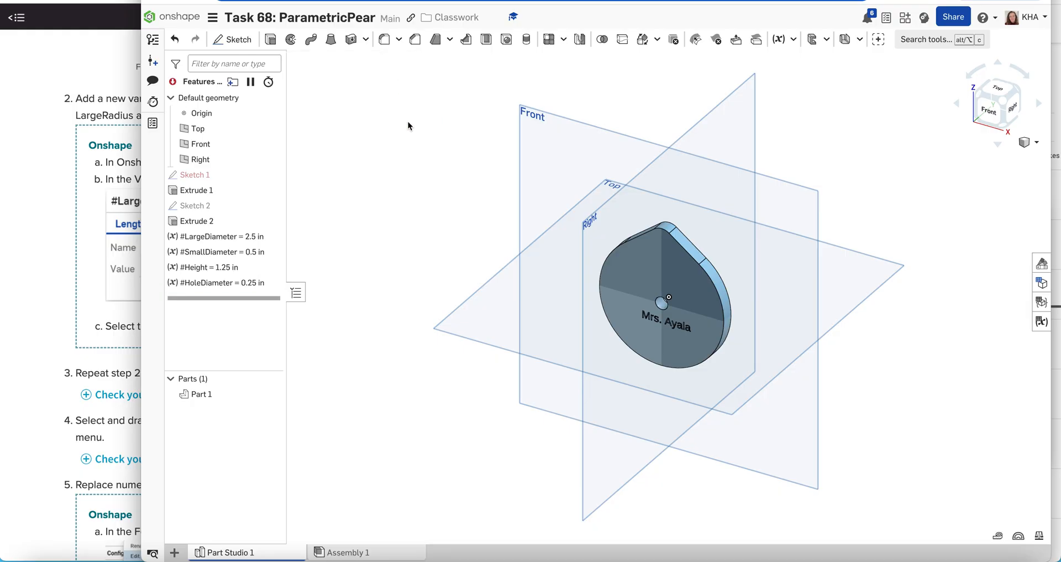
Create a Thickness variable with a value of 0.25 in.
{"action": "left_click", "coordinate": [779, 39]}
{"action": "type", "text": "T"}
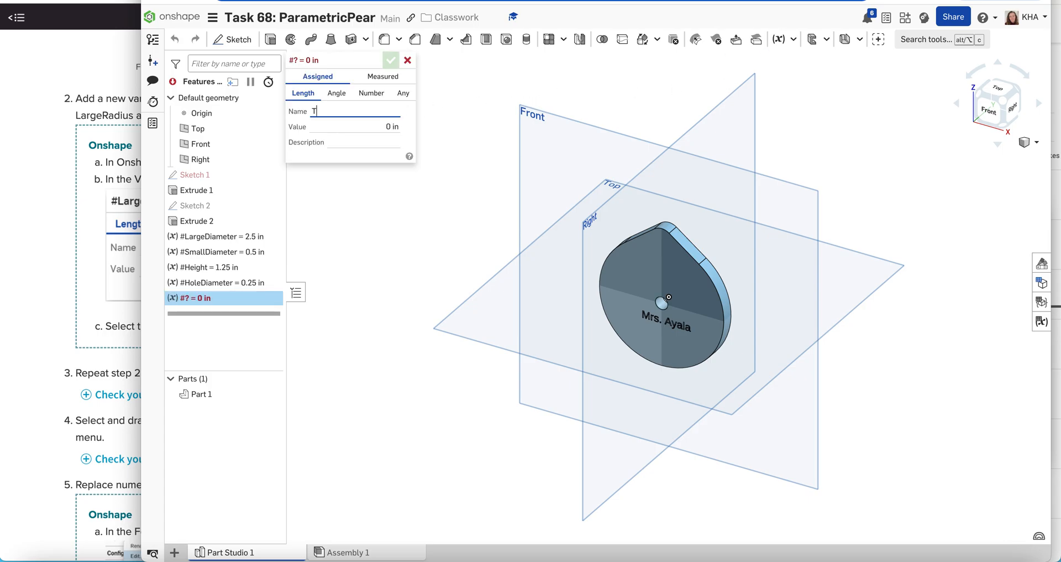
{"action": "type", "text": "hickness"}
{"action": "left_click", "coordinate": [380, 125]}
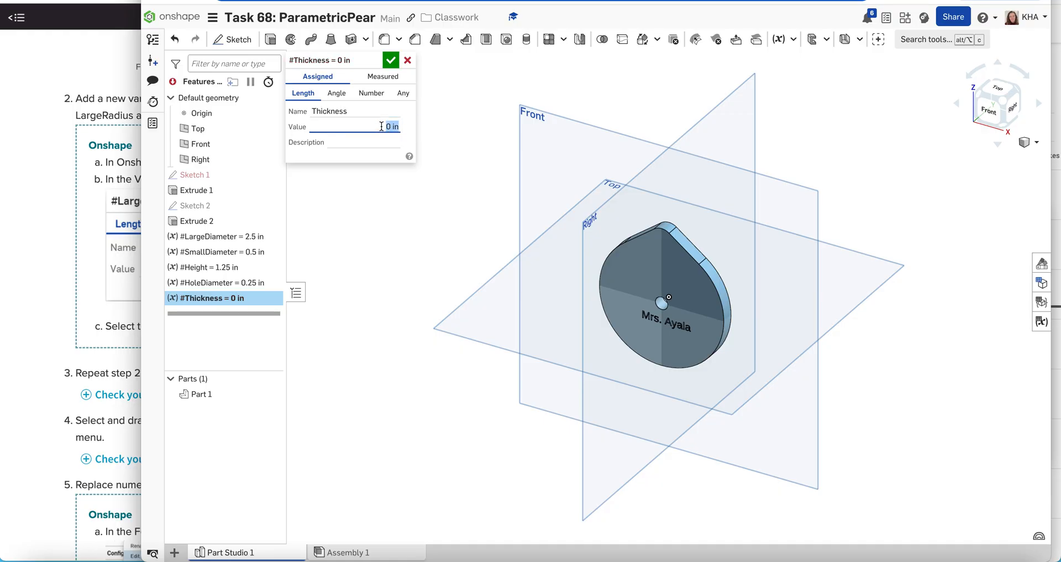
{"action": "type", "text": "0.25"}
{"action": "left_click", "coordinate": [391, 60]}
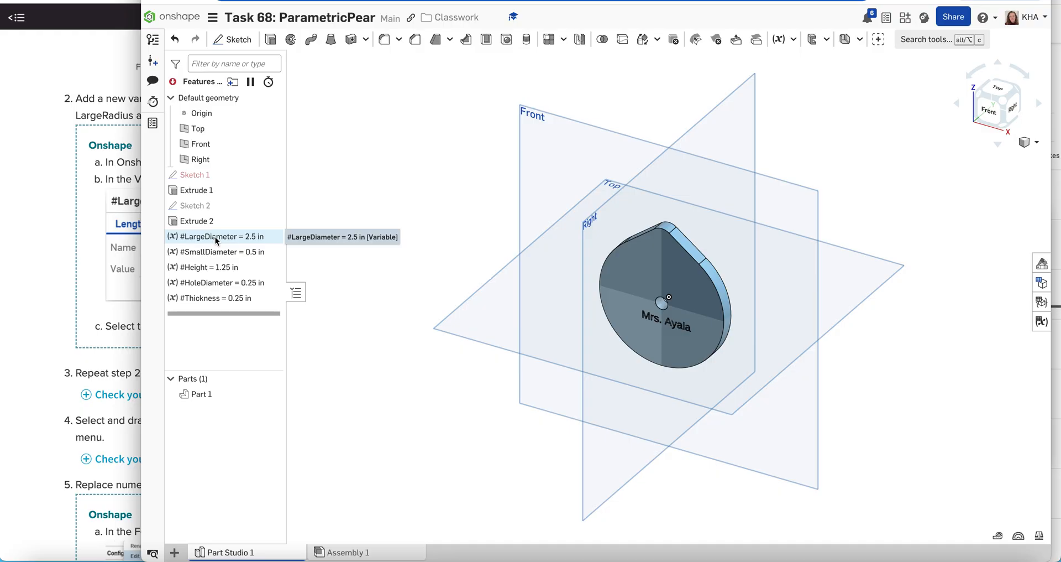
Move LargeDiameter, SmallDiameter, Height, HoleDiameter and Thickness, in that order, above Sketch 1.
{"action": "left_click_drag", "start_coordinate": [216, 240], "coordinate": [209, 174]}
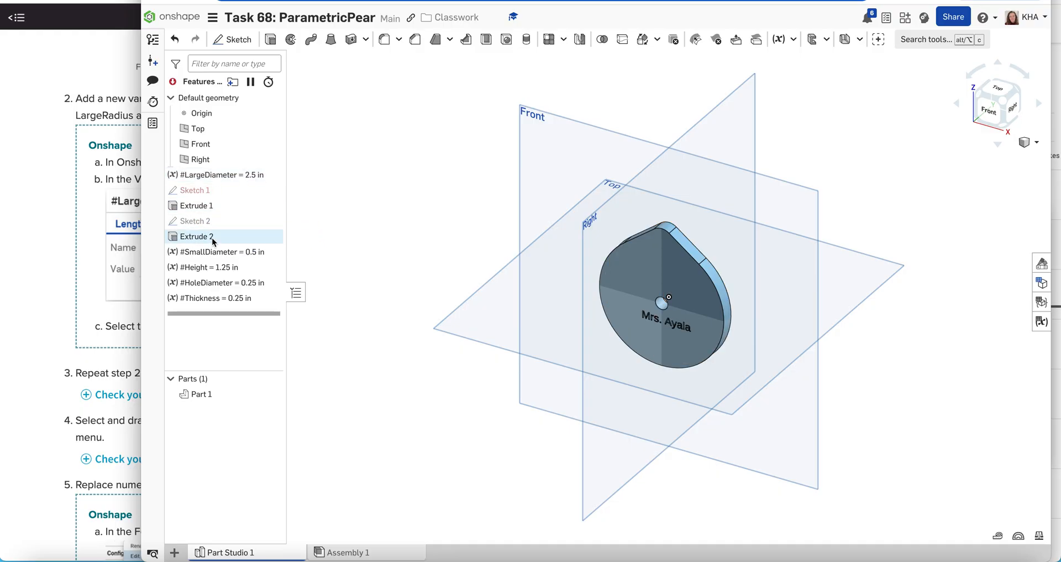
{"action": "left_click_drag", "start_coordinate": [214, 253], "coordinate": [212, 188]}
{"action": "left_click_drag", "start_coordinate": [214, 267], "coordinate": [211, 195]}
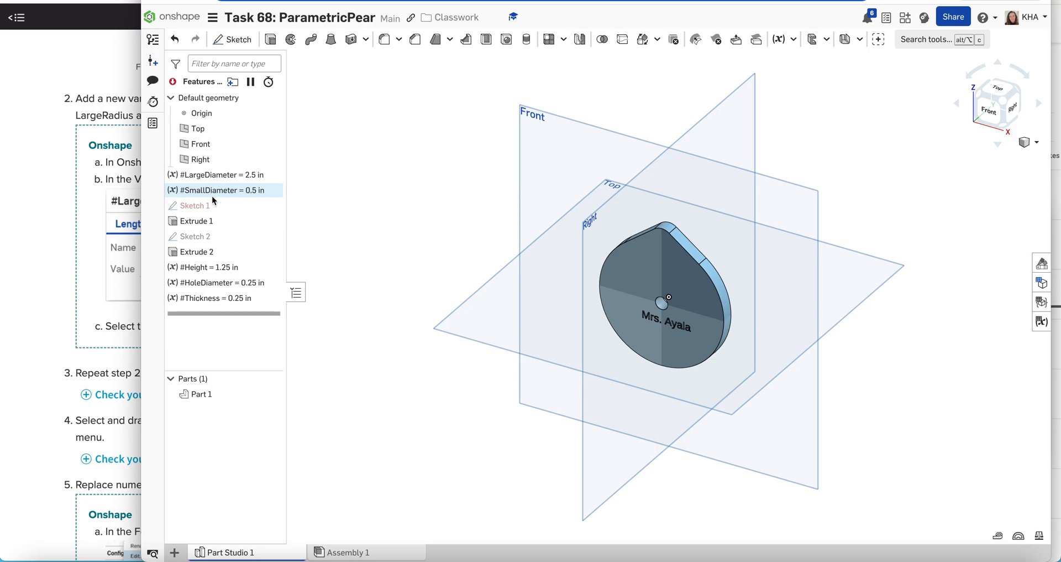
{"action": "left_click_drag", "start_coordinate": [217, 283], "coordinate": [213, 215]}
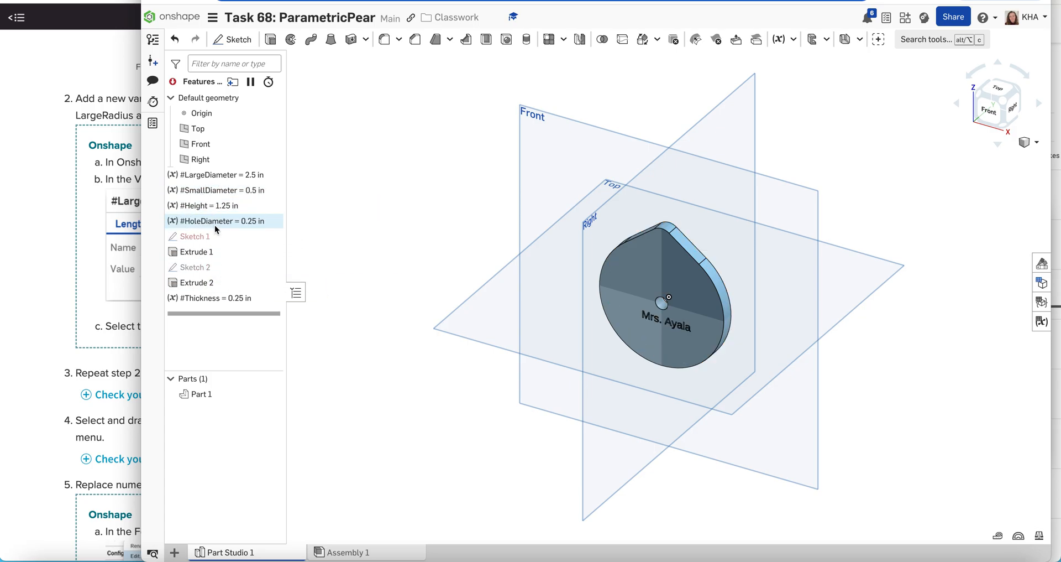
{"action": "left_click_drag", "start_coordinate": [220, 299], "coordinate": [217, 231]}
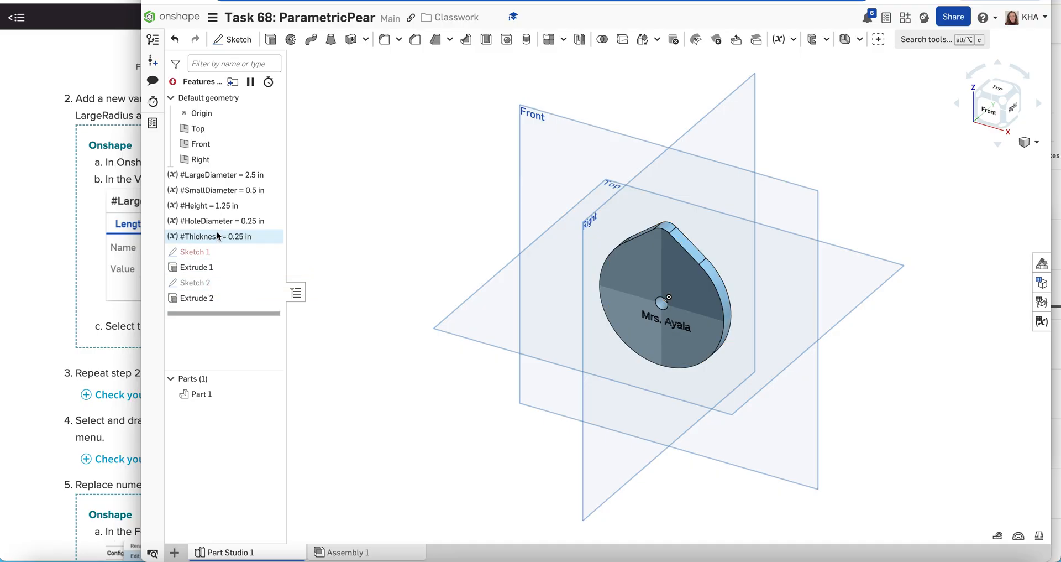
Open Sketch 1 for editing and view it from the Front.
{"action": "left_click", "coordinate": [208, 253]}
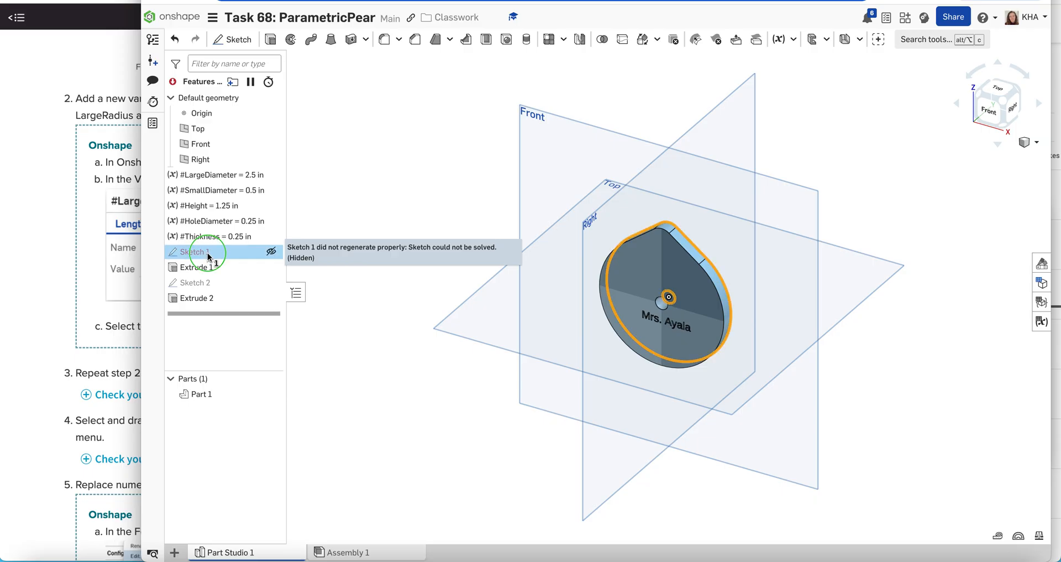
{"action": "right_click", "coordinate": [209, 256]}
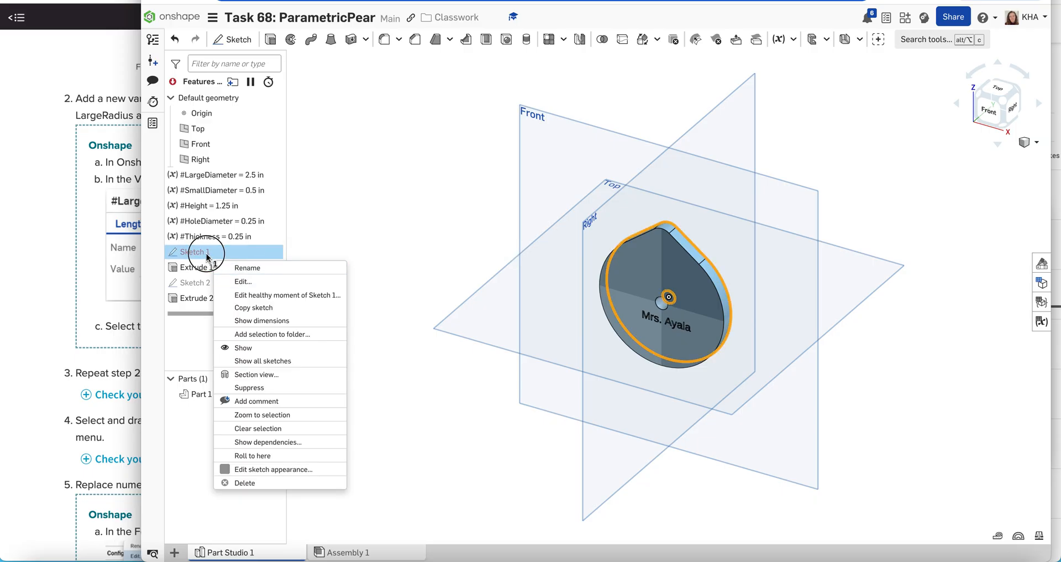
{"action": "left_click", "coordinate": [207, 254]}
{"action": "right_click", "coordinate": [212, 255]}
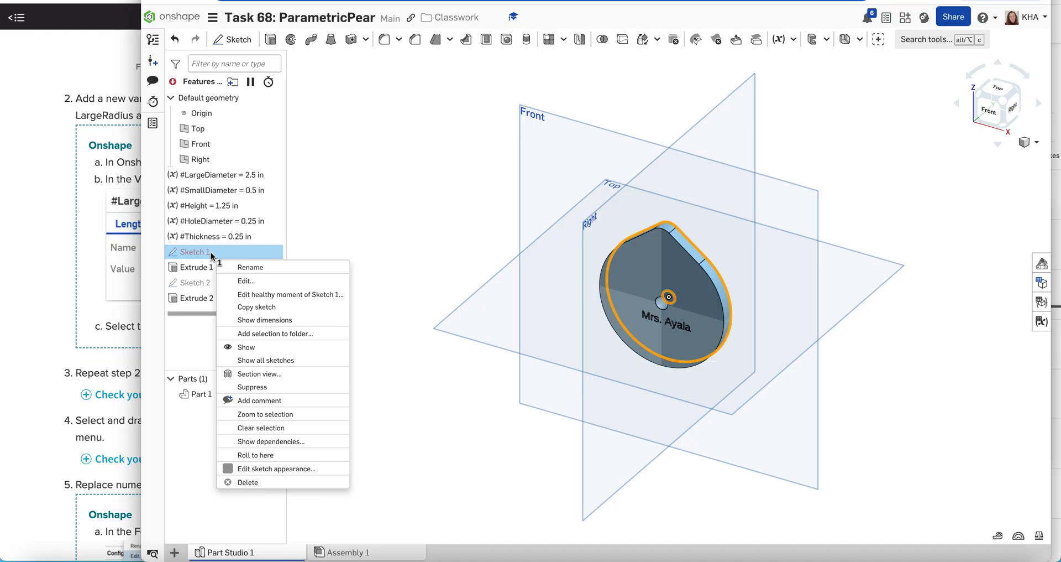
{"action": "left_click", "coordinate": [255, 285]}
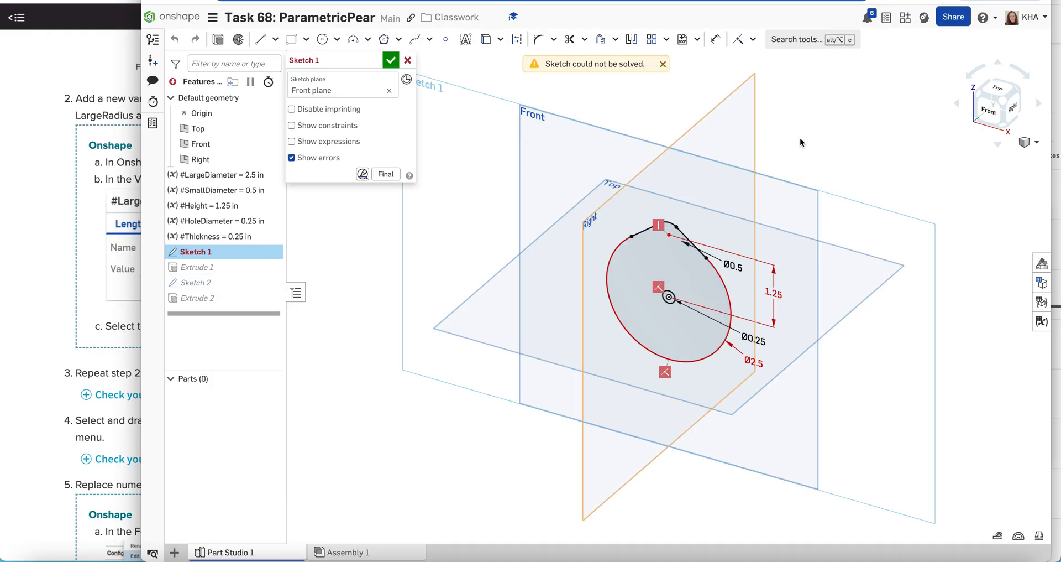
{"action": "left_click", "coordinate": [987, 120]}
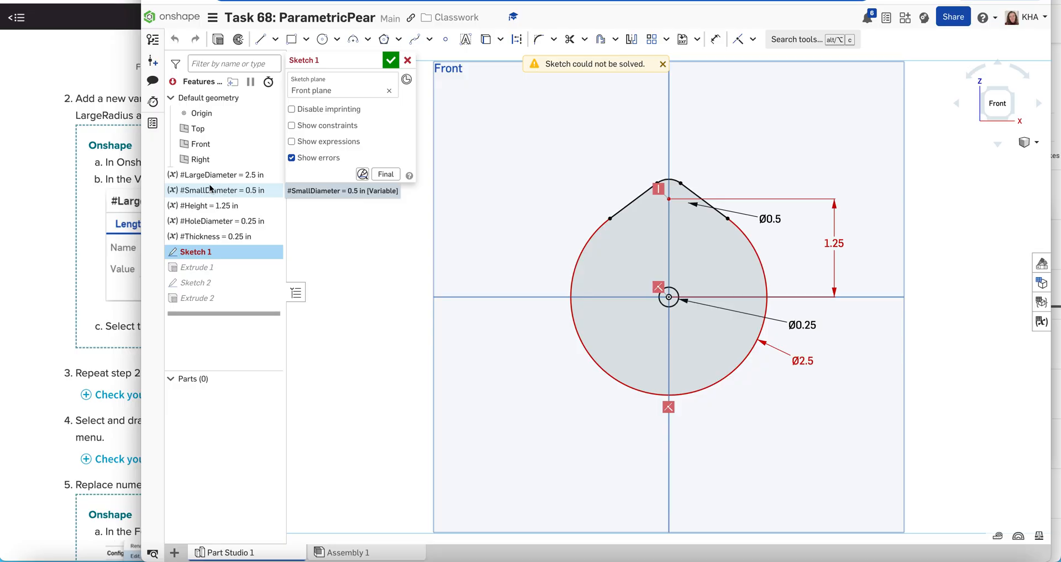
Replace the large circle's Ø2.5 dimension value with the #LargeDiameter variable.
{"action": "double_click", "coordinate": [806, 362]}
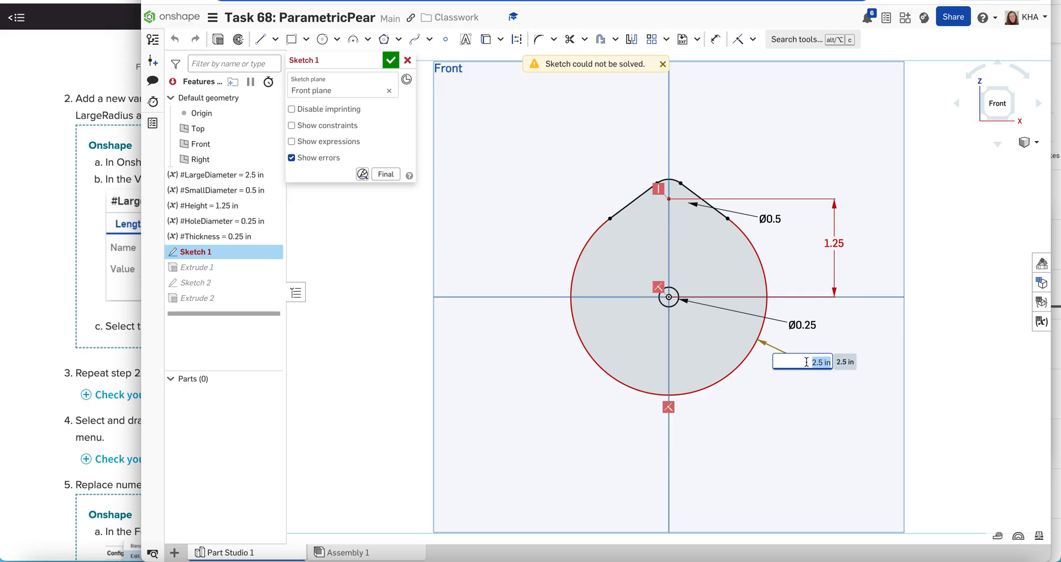
{"action": "type", "text": "Larg"}
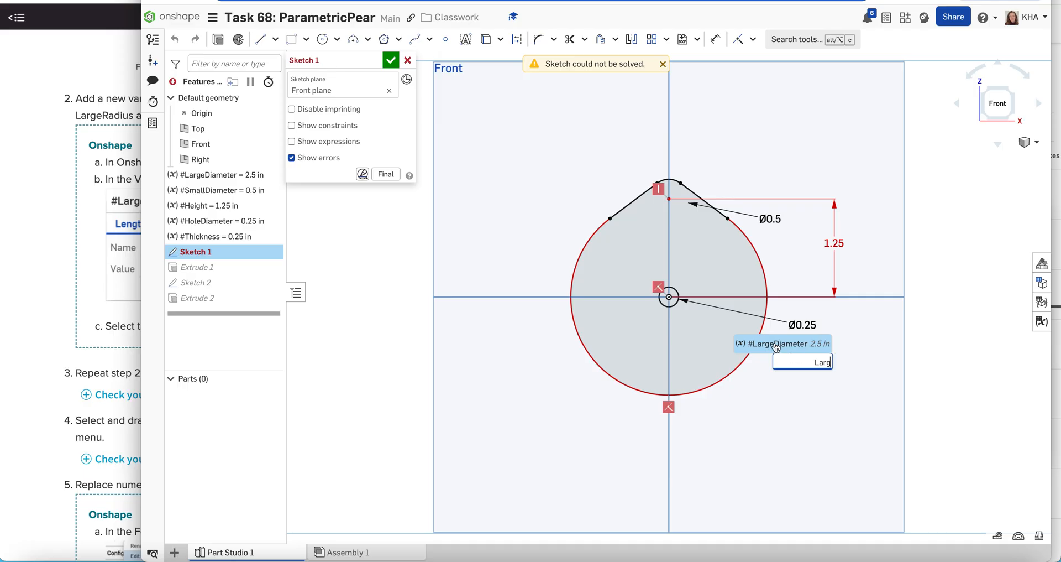
{"action": "left_click", "coordinate": [776, 345]}
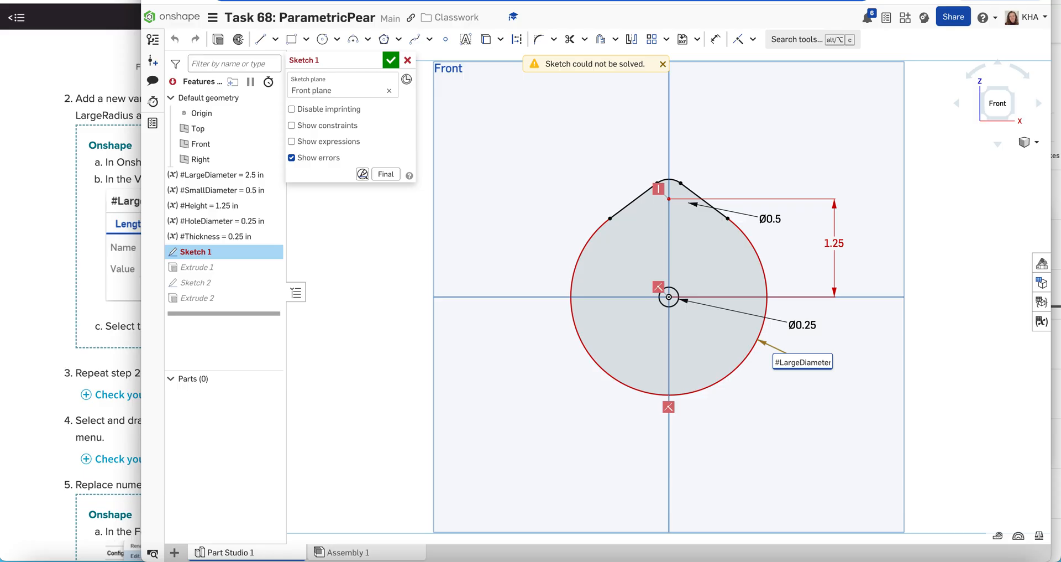
{"action": "key", "text": "Return"}
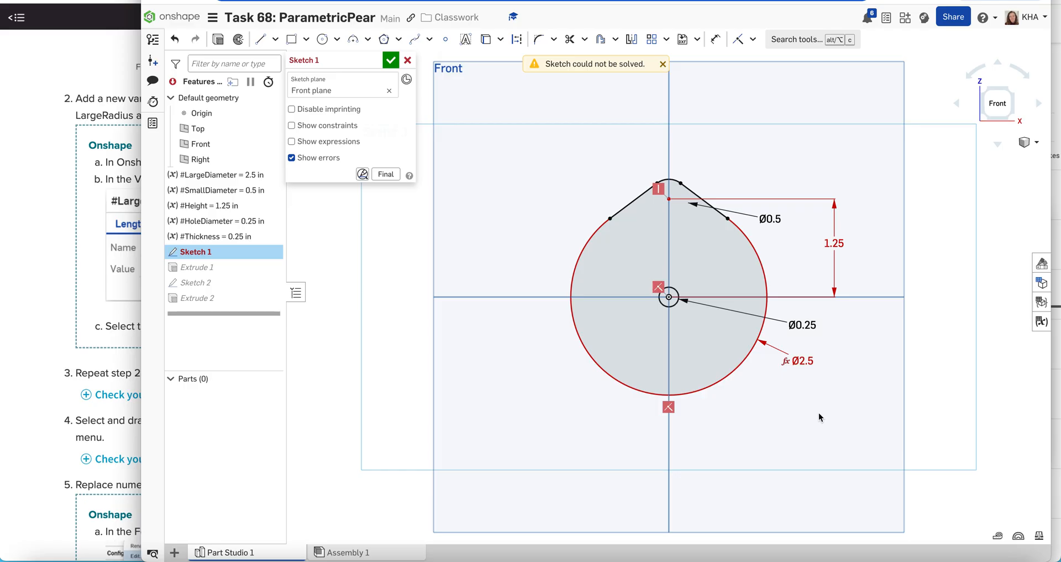
Replace the Ø0.5 arc dimension's value with the #SmallDiameter variable.
{"action": "double_click", "coordinate": [770, 219]}
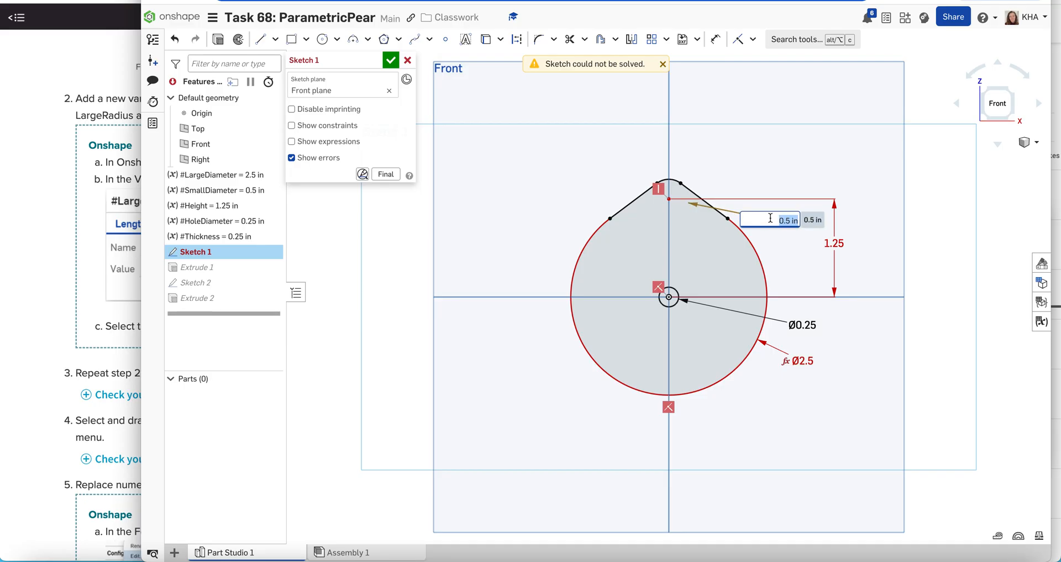
{"action": "key", "text": "BackSpace"}
{"action": "type", "text": "small"}
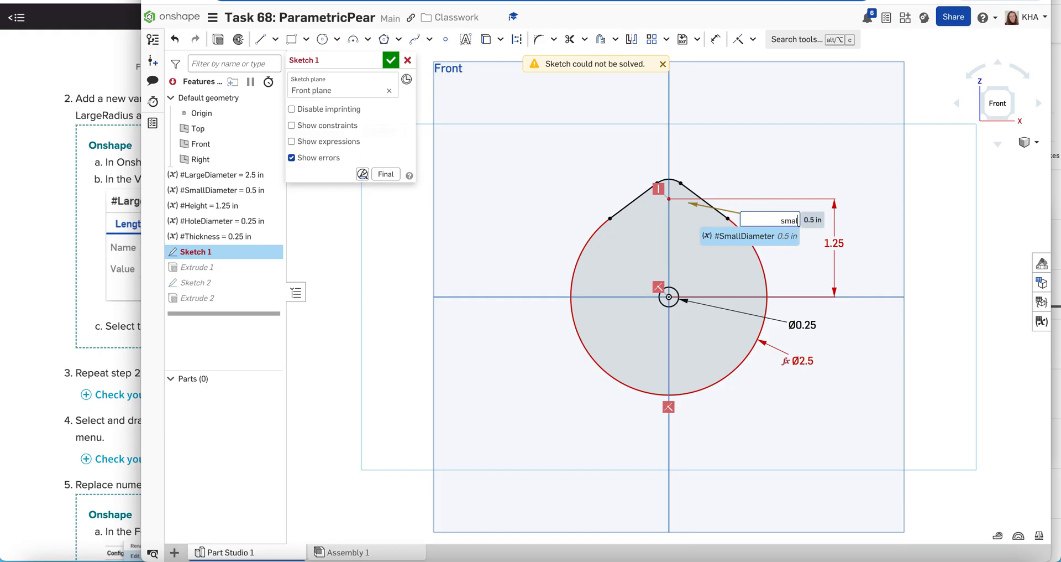
{"action": "left_click", "coordinate": [751, 237]}
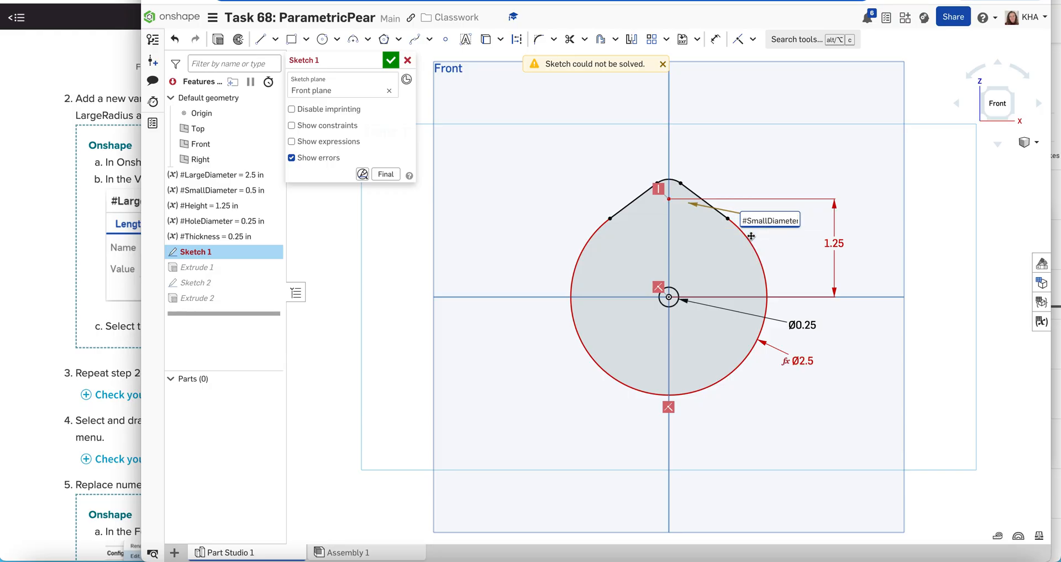
{"action": "key", "text": "Return"}
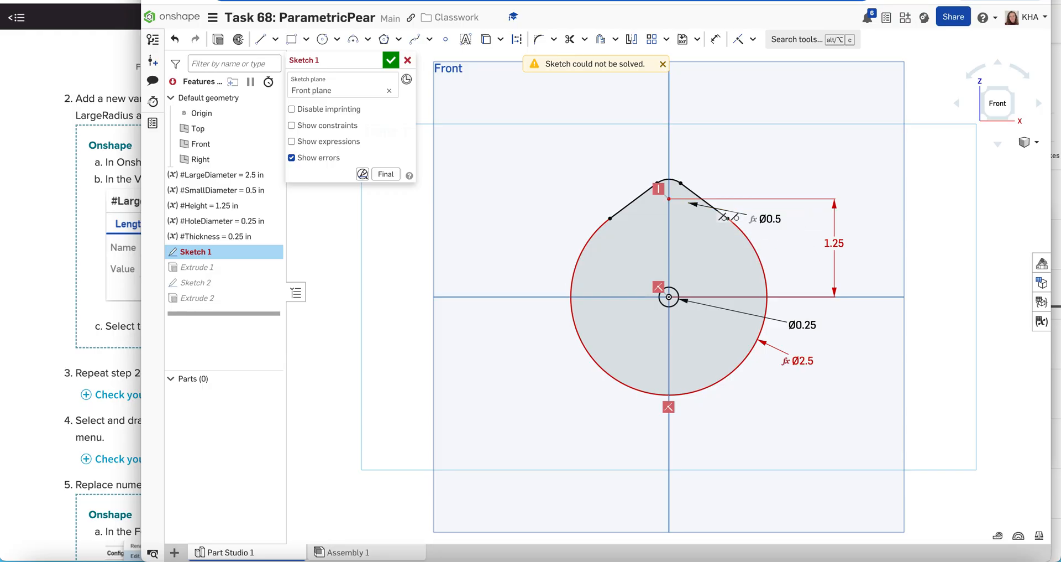
Link the 1.25 height dimension to the #Height variable.
{"action": "mouse_move", "coordinate": [750, 217]}
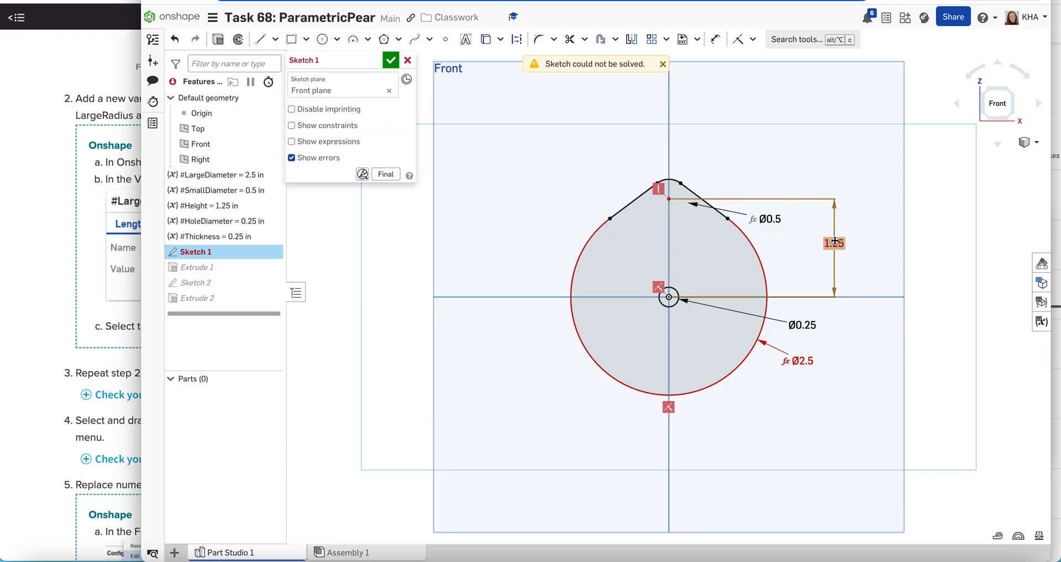
{"action": "double_click", "coordinate": [835, 243]}
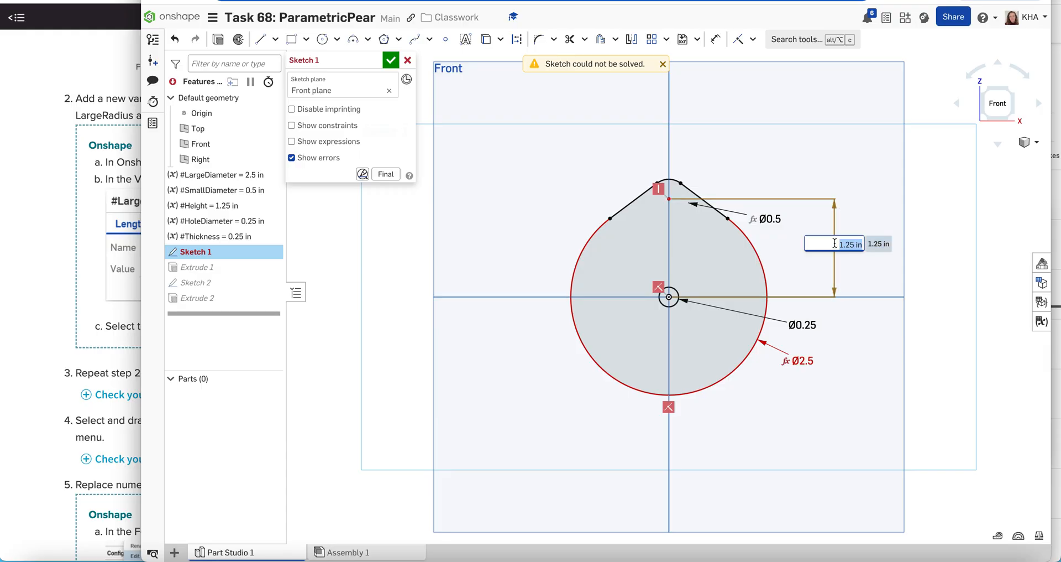
{"action": "type", "text": "heigh"}
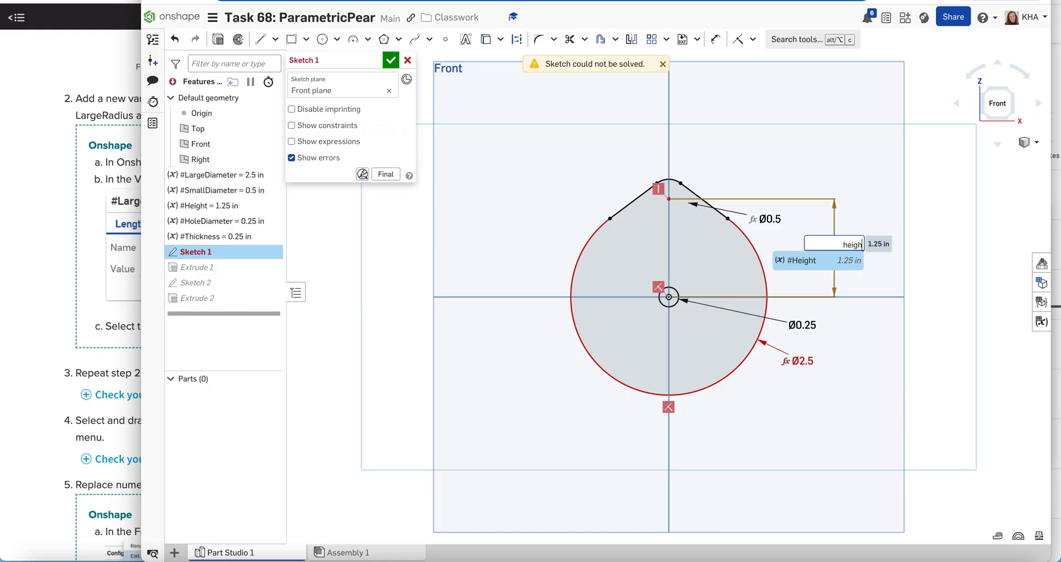
{"action": "left_click", "coordinate": [818, 258]}
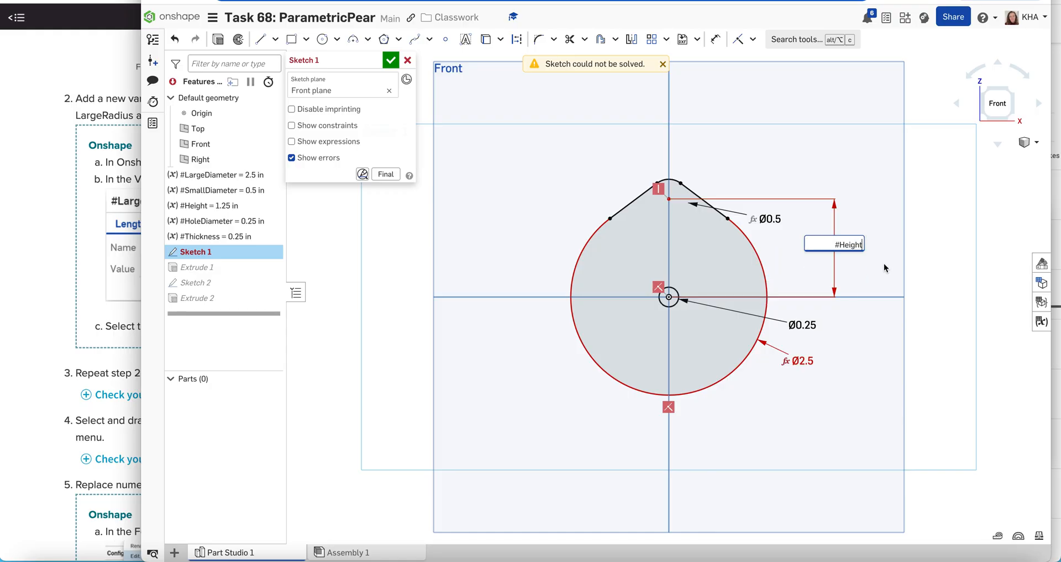
{"action": "key", "text": "Return"}
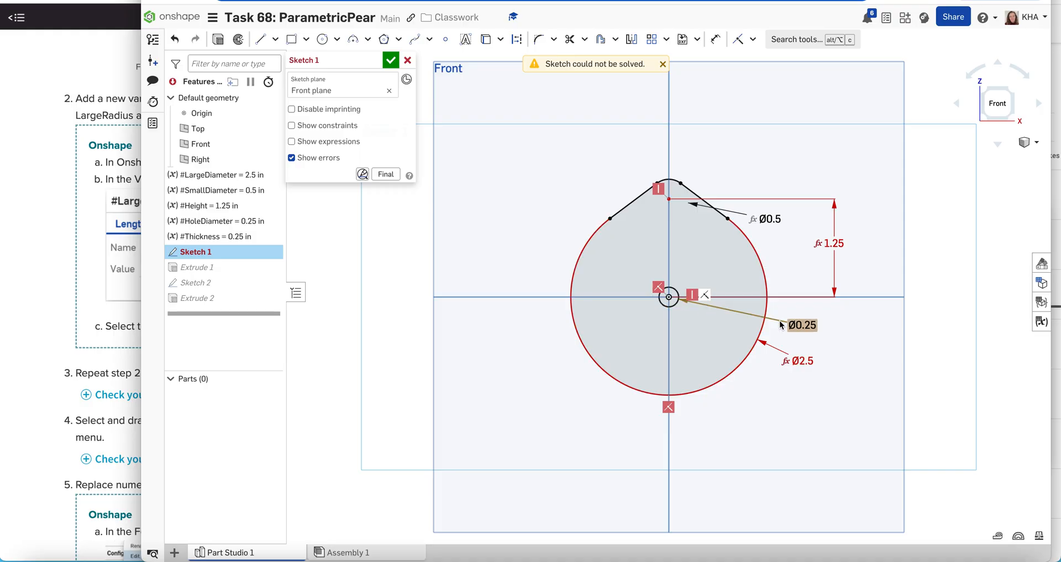
Drive the Ø0.25 hole dimension from #HoleDiameter, then accept and close Sketch 1.
{"action": "double_click", "coordinate": [804, 325]}
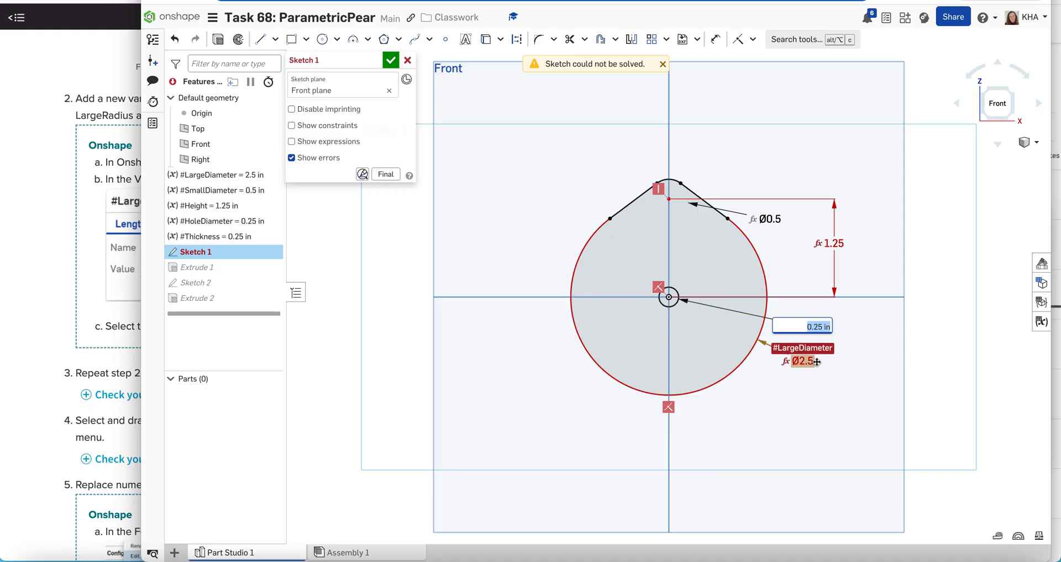
{"action": "type", "text": "hol"}
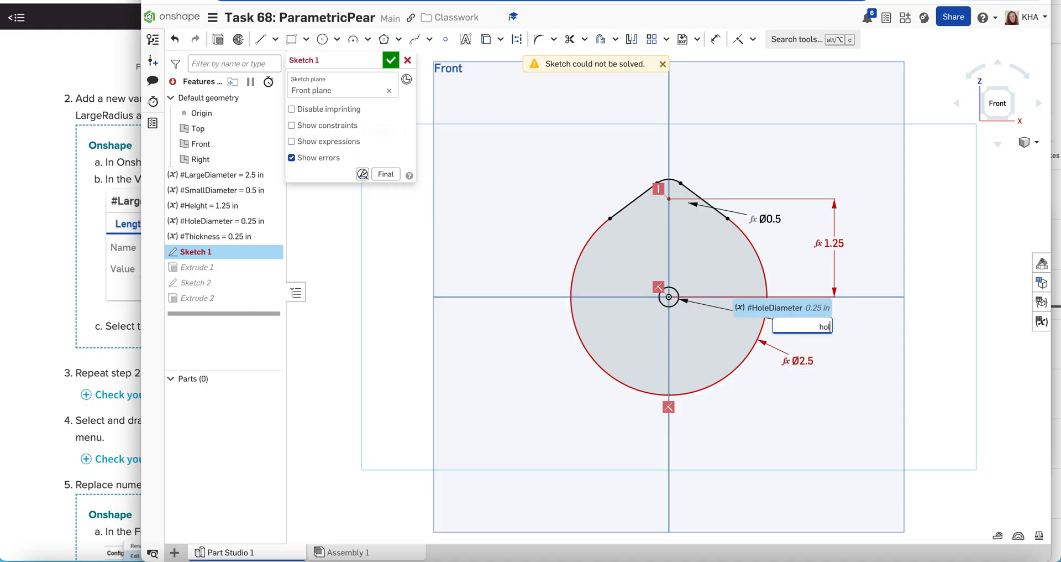
{"action": "left_click", "coordinate": [793, 309]}
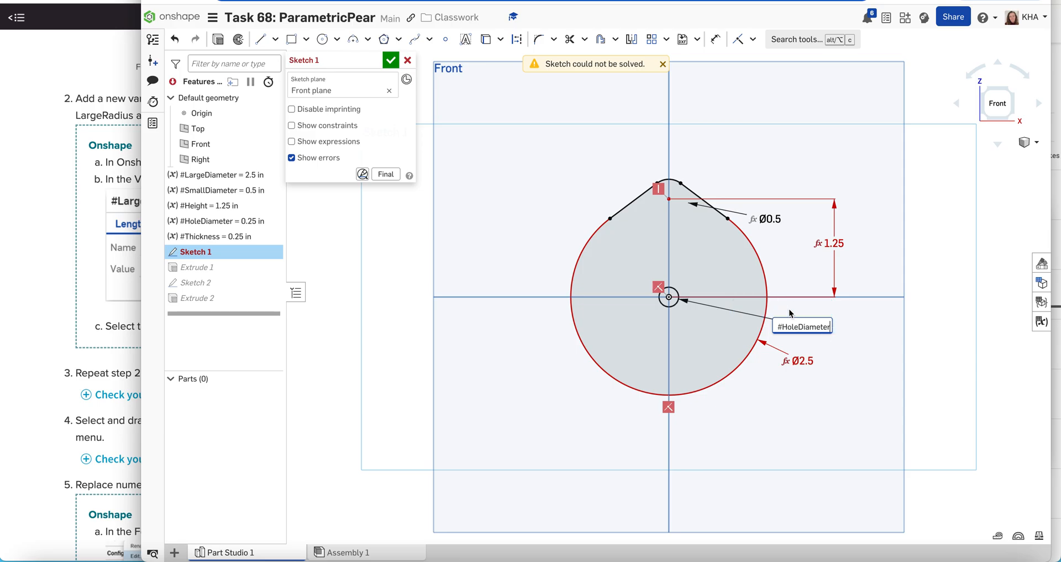
{"action": "key", "text": "Return"}
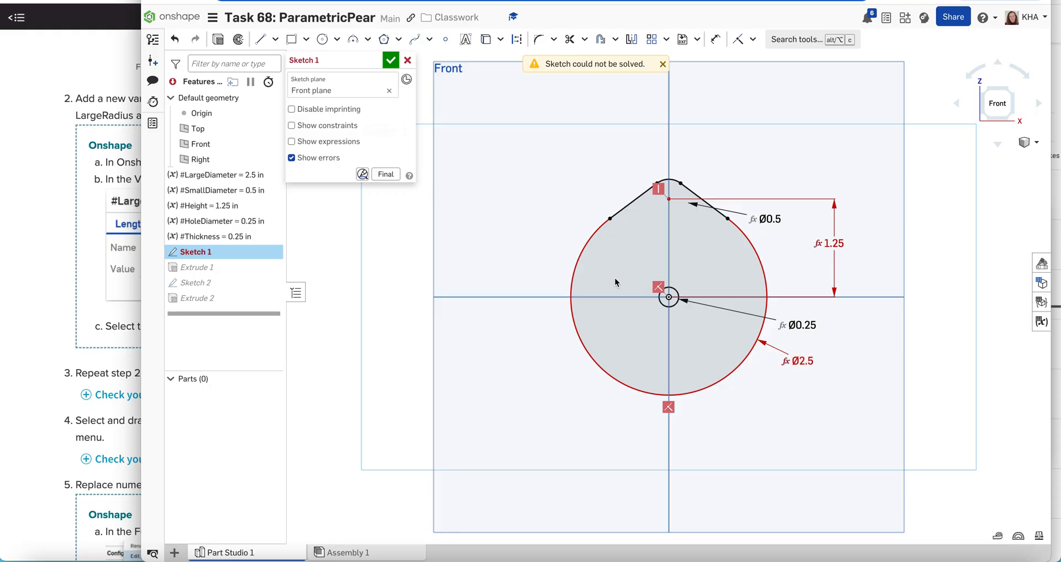
{"action": "left_click", "coordinate": [390, 58]}
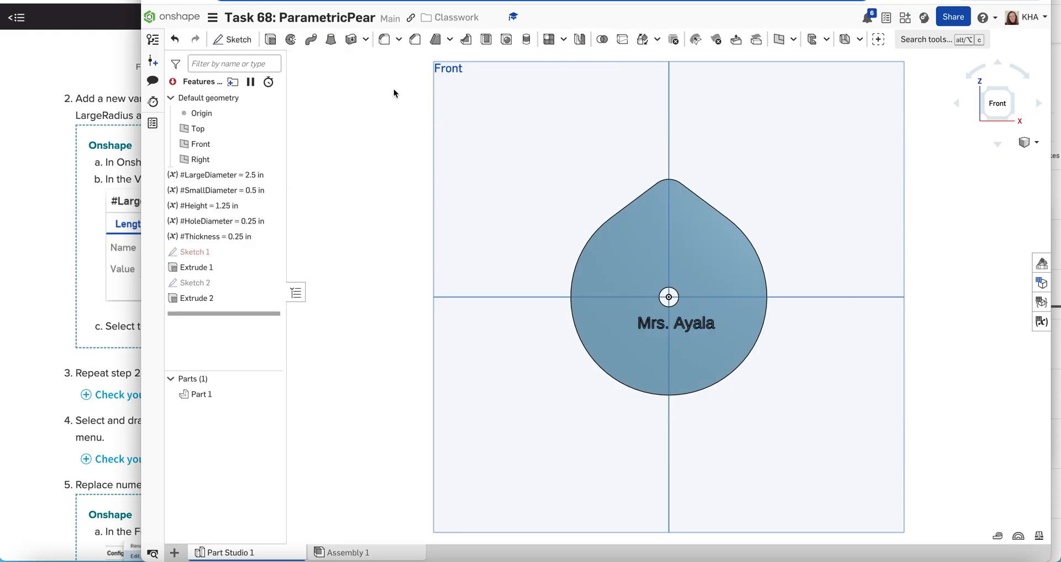
Edit Extrude 1 so its 0.25 in depth becomes #Thickness, and accept the change.
{"action": "left_click", "coordinate": [226, 268]}
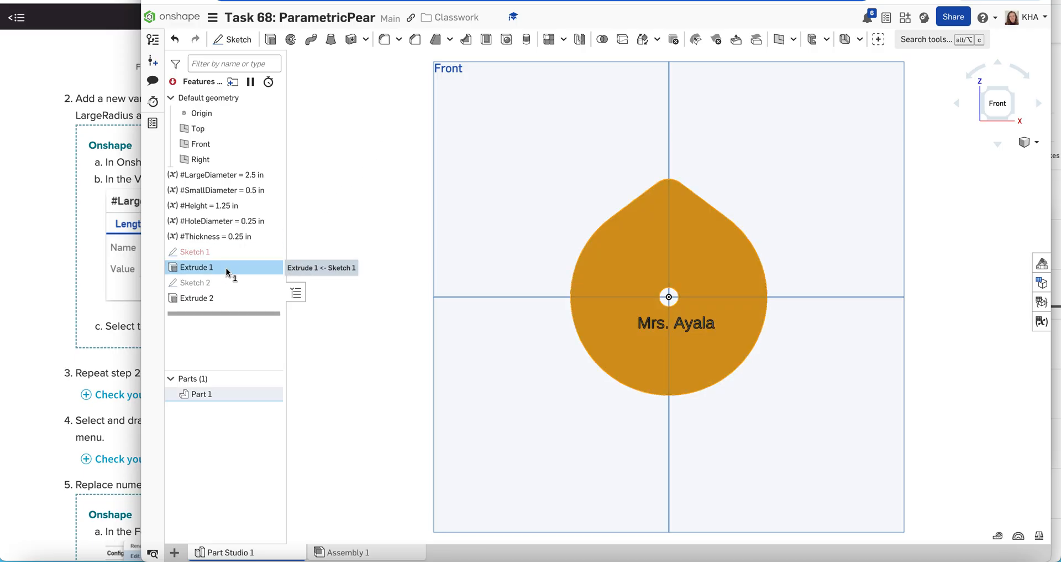
{"action": "right_click", "coordinate": [231, 274]}
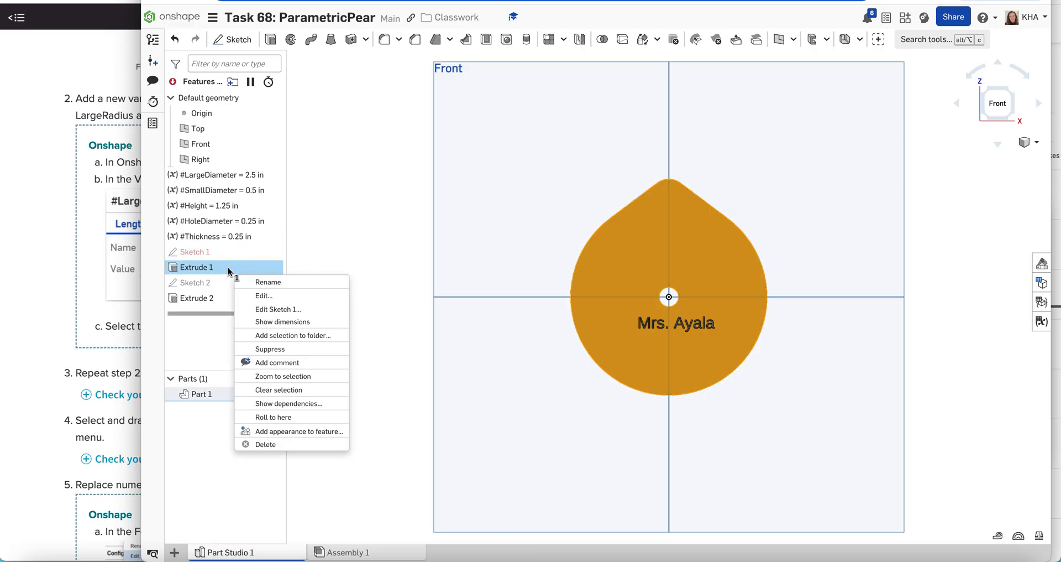
{"action": "left_click", "coordinate": [260, 298]}
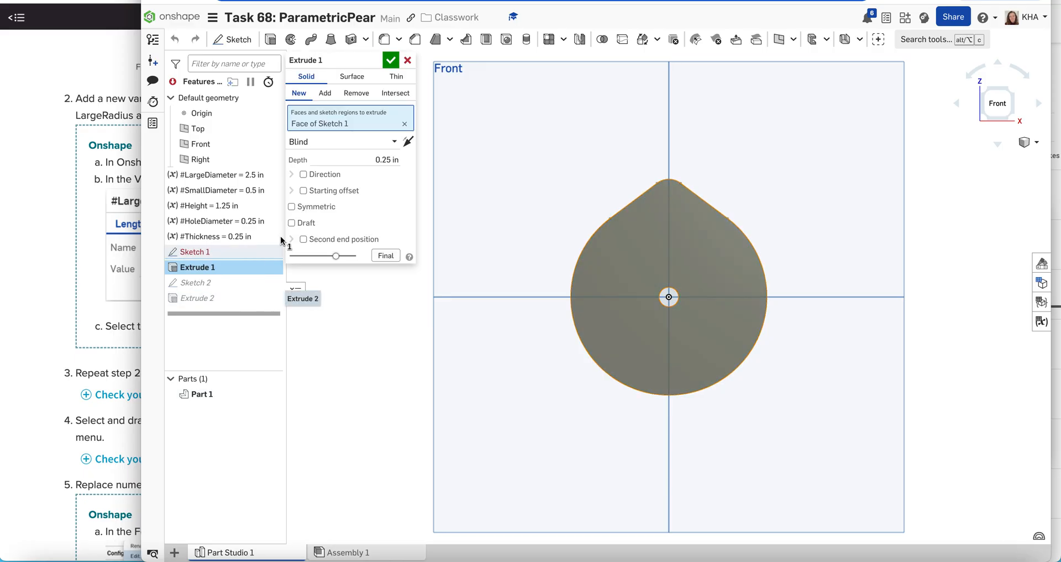
{"action": "left_click", "coordinate": [380, 160]}
{"action": "key", "text": "BackSpace"}
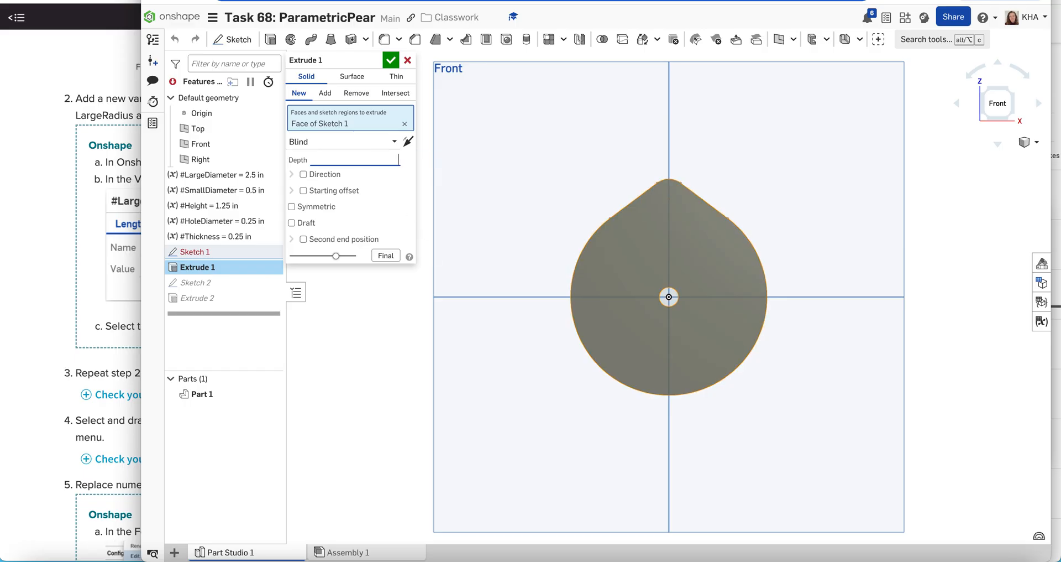
{"action": "type", "text": "thick"}
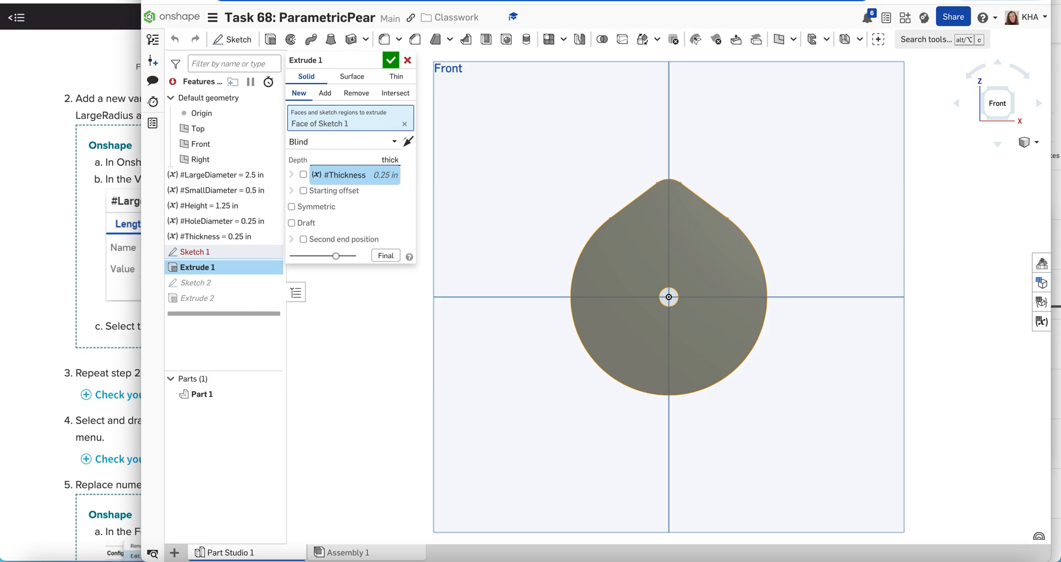
{"action": "left_click", "coordinate": [348, 176]}
{"action": "key", "text": "Return"}
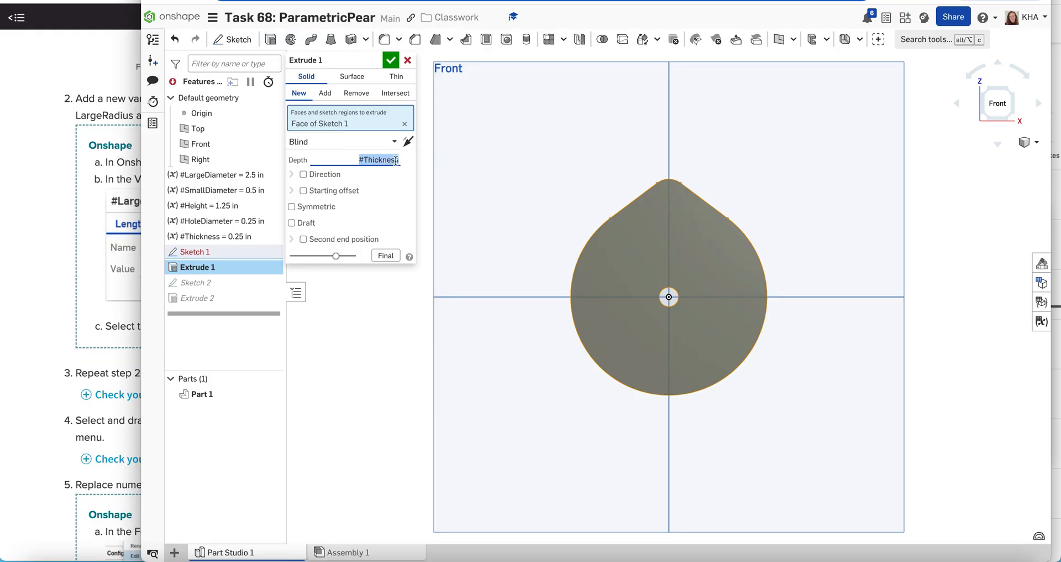
{"action": "left_click", "coordinate": [400, 206]}
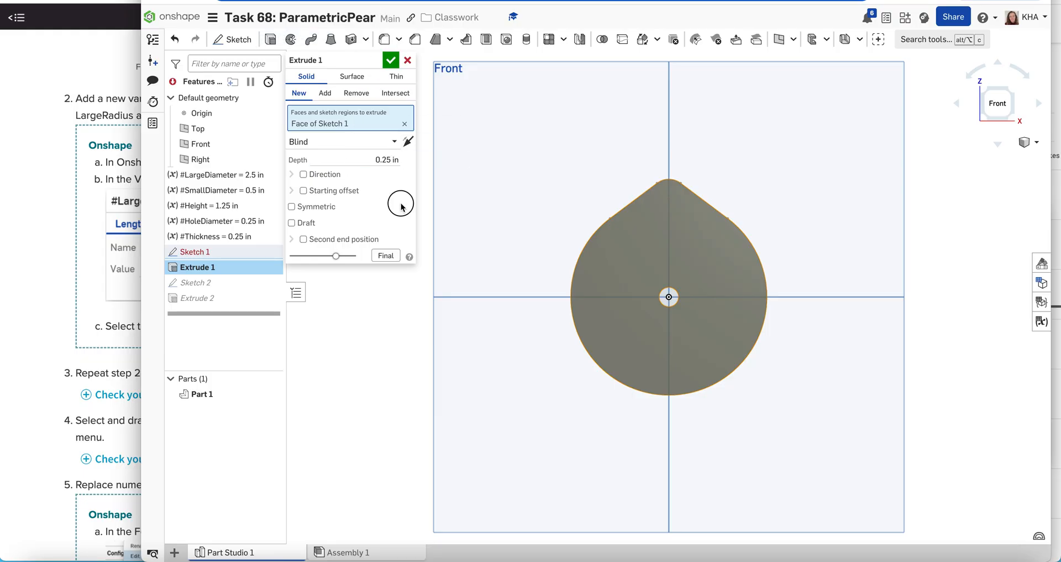
{"action": "left_click", "coordinate": [392, 61]}
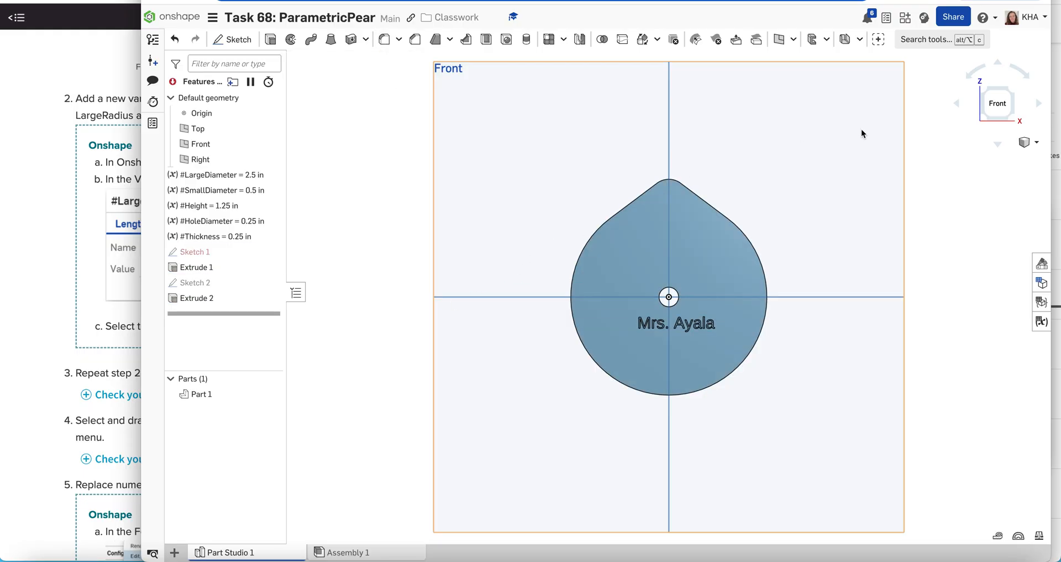
Switch to the isometric view and show Sketch 1's last solved state with its Ø2.5, Ø0.5, Ø0.25 and 1.25 dimensions.
{"action": "left_click", "coordinate": [1036, 143]}
{"action": "left_click", "coordinate": [1027, 159]}
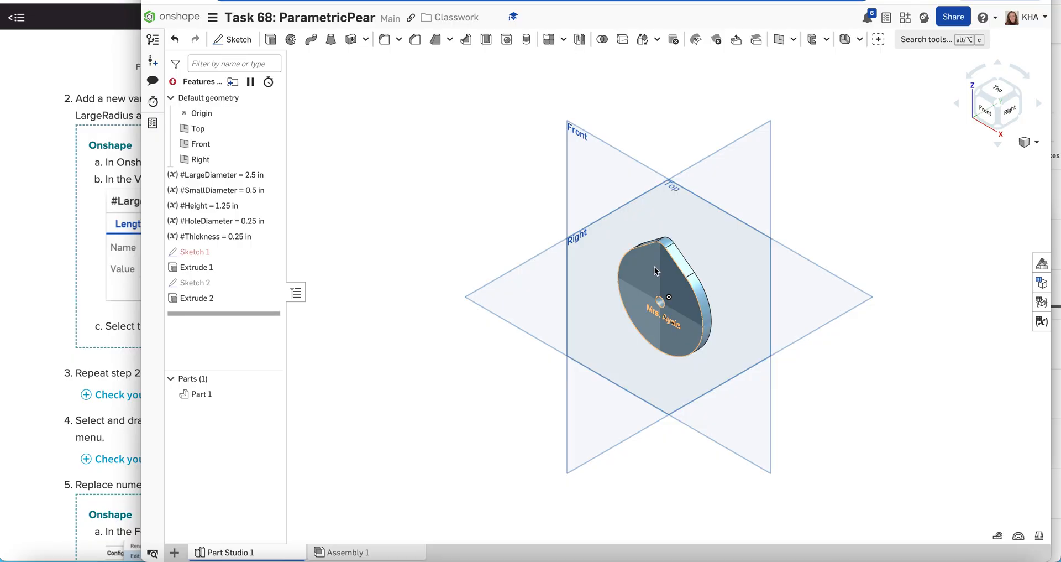
{"action": "left_click", "coordinate": [213, 253]}
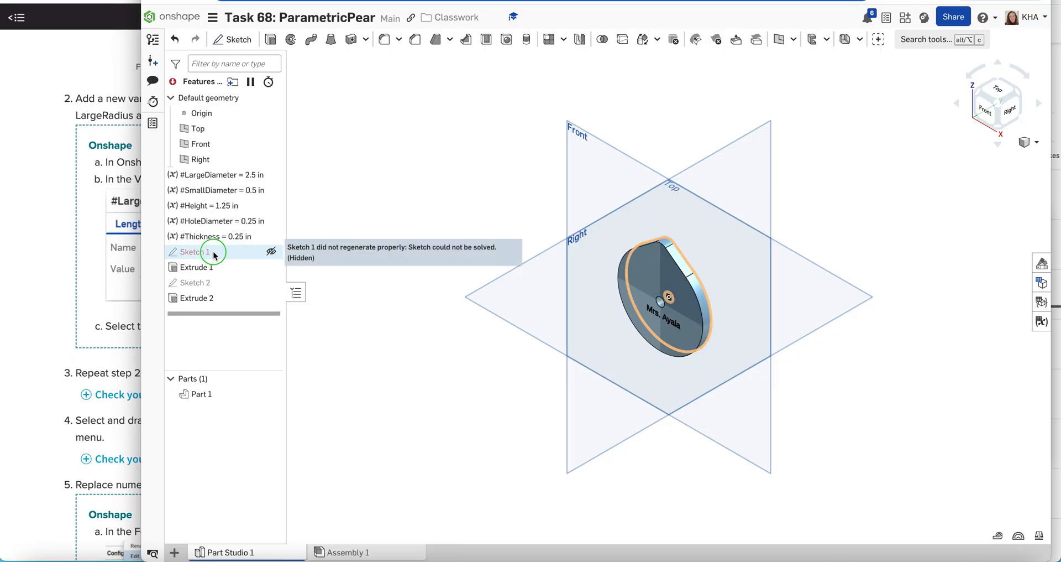
{"action": "right_click", "coordinate": [215, 254]}
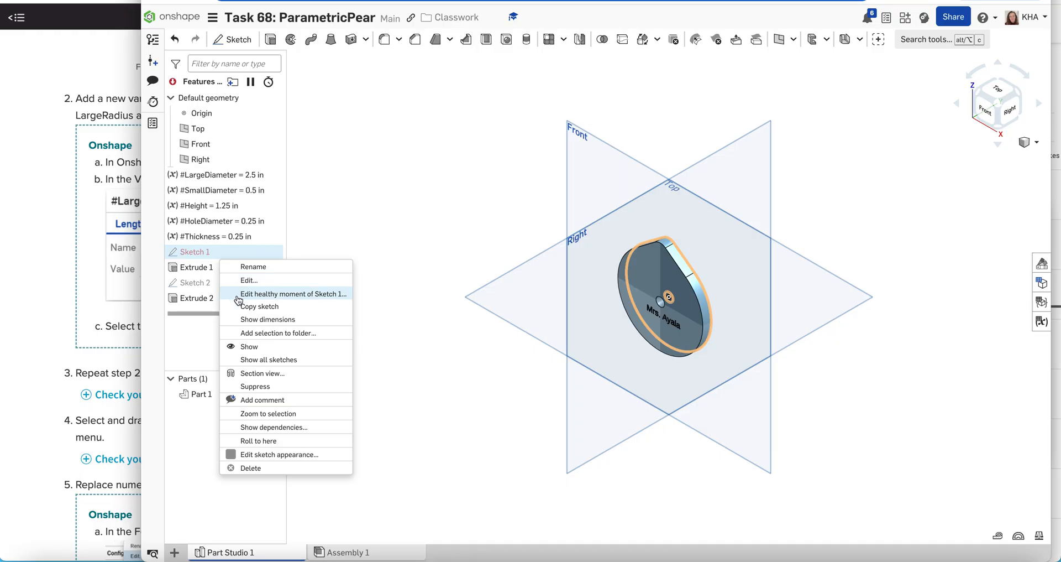
{"action": "left_click", "coordinate": [248, 324]}
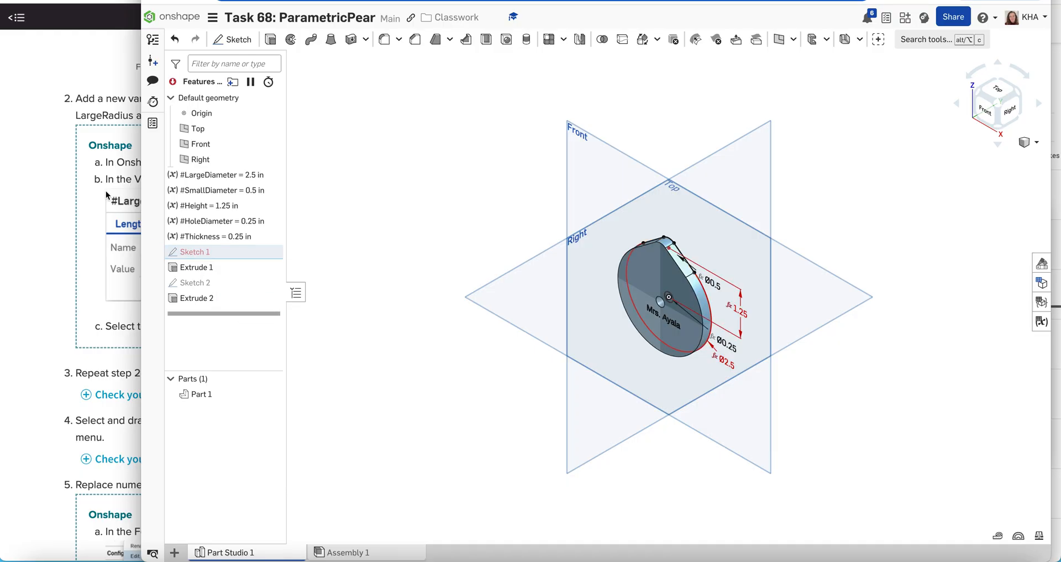